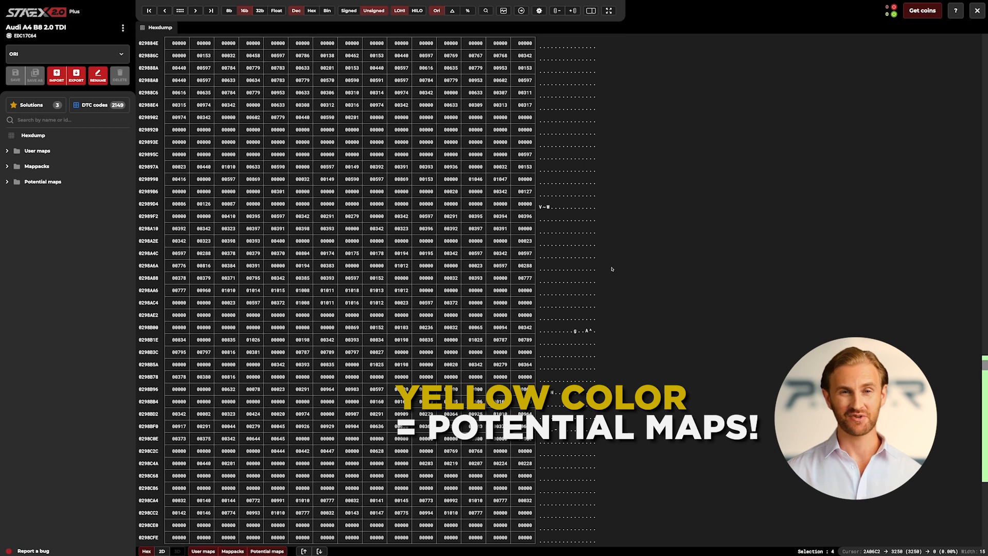
scroll(612, 268, "down", 5)
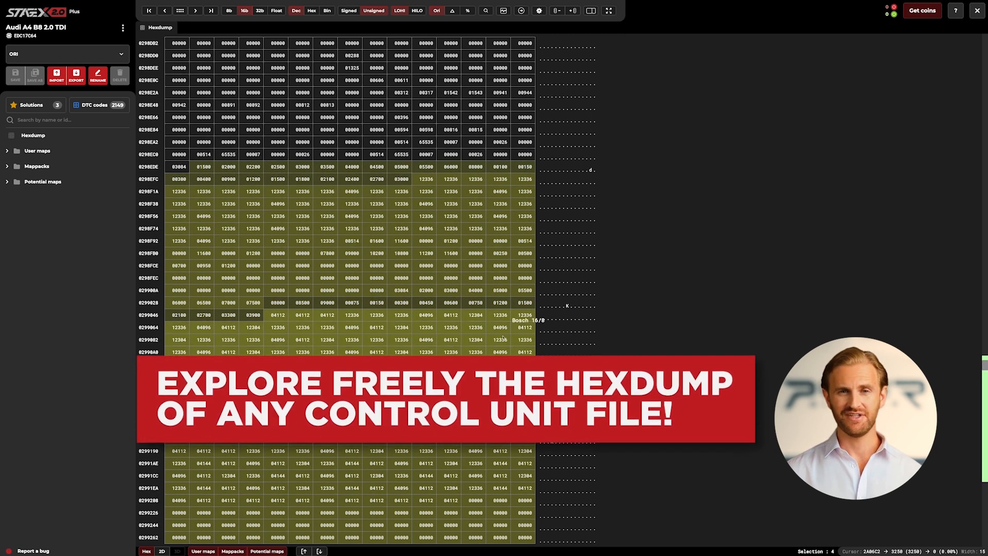
Browse the hexdump's potential maps, first as numbers and further along as a 2D graph.
left_click(163, 551)
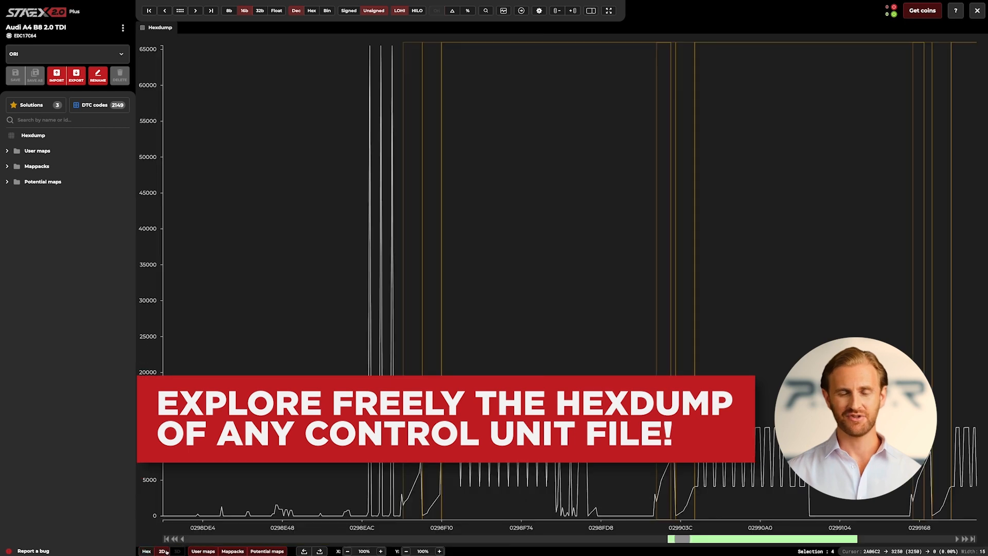
scroll(452, 462, "right", 10)
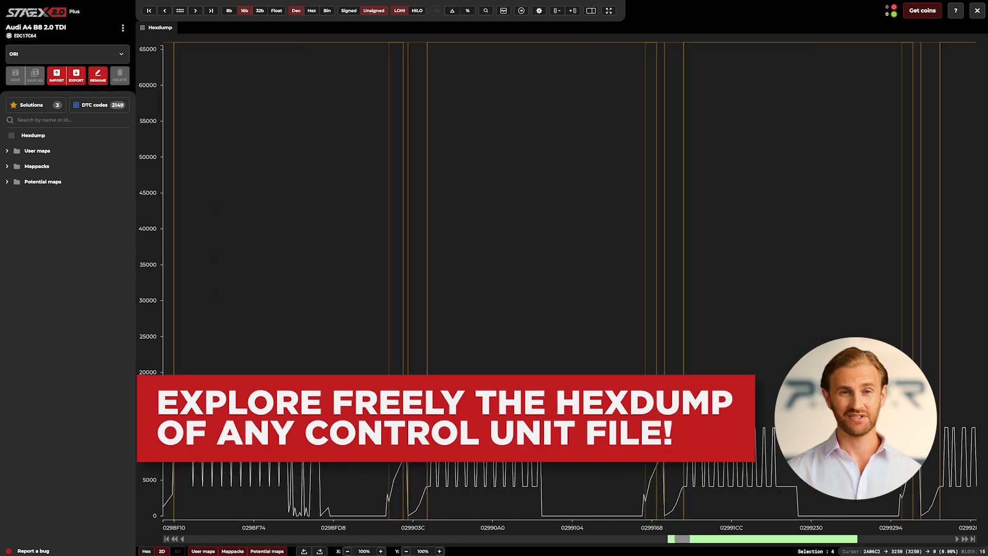
scroll(486, 452, "right", 12)
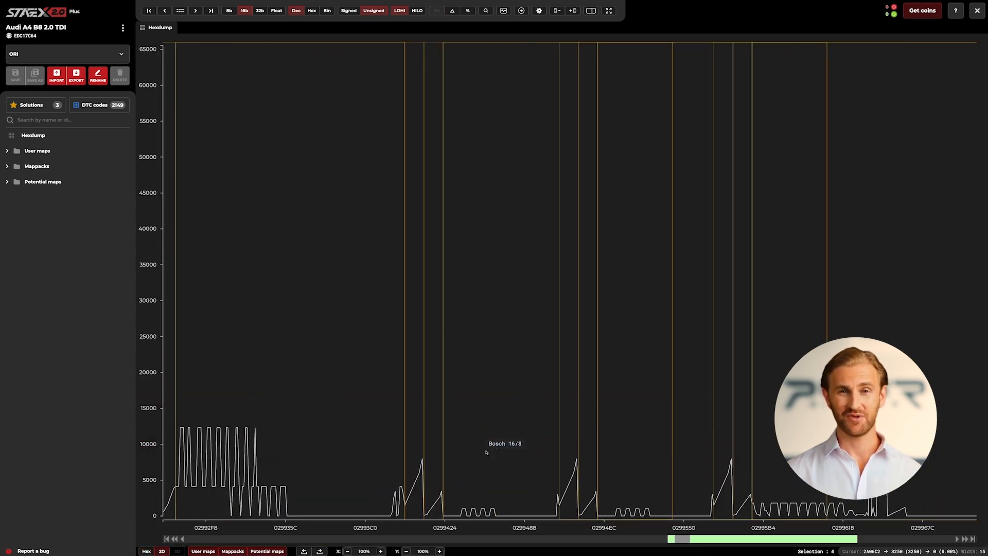
scroll(486, 452, "right", 10)
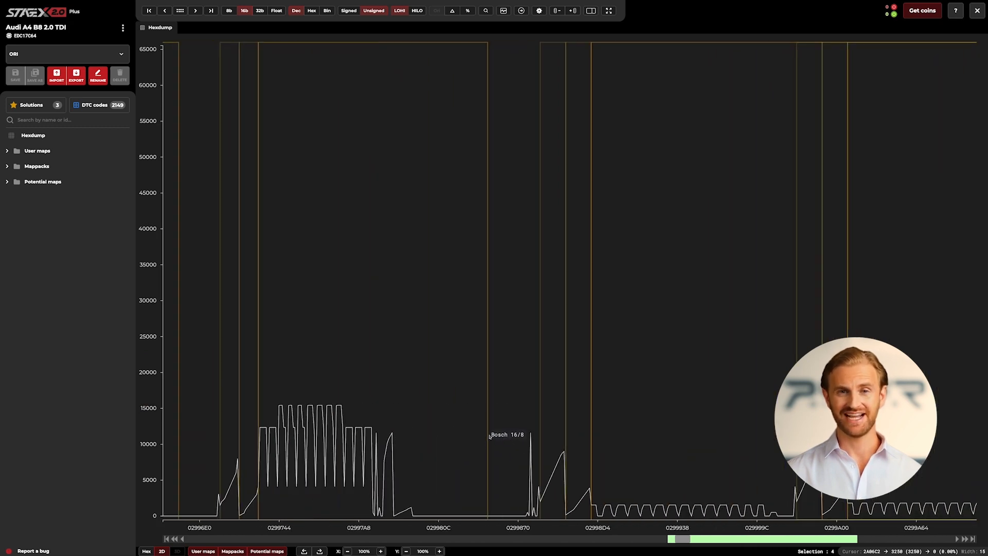
Go to hex address 2A06C2 and open the potential map located there from the hex view.
left_click(523, 12)
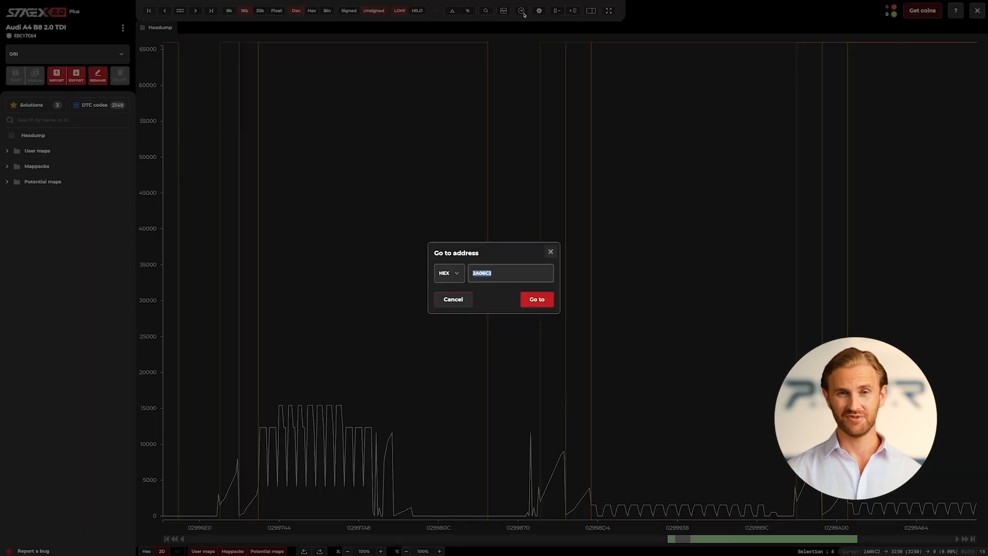
left_click(529, 300)
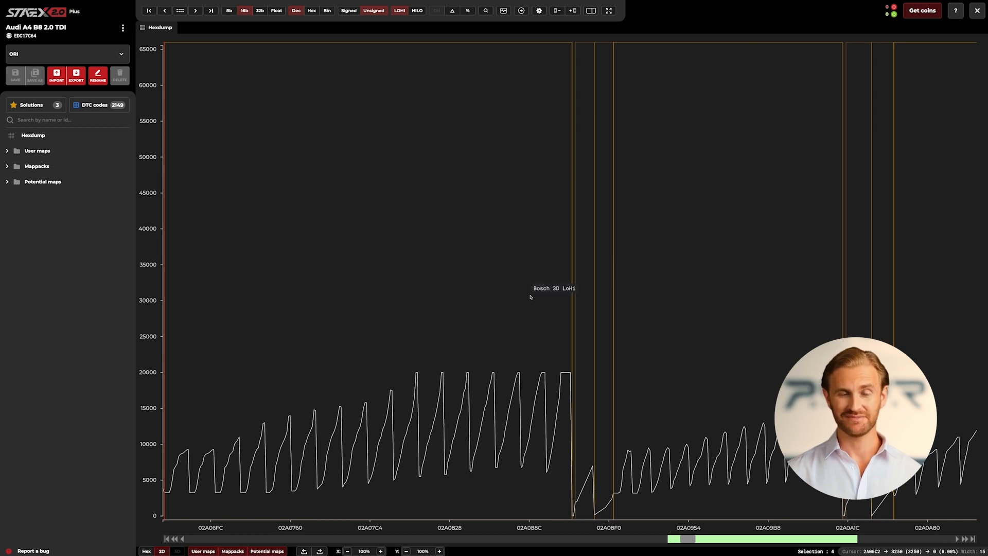
left_click(147, 551)
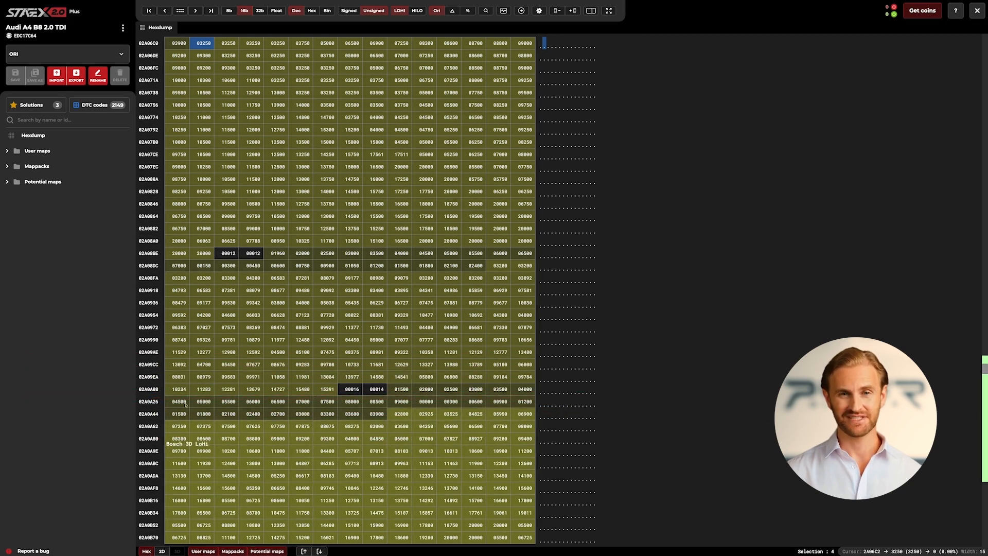
left_click(225, 46)
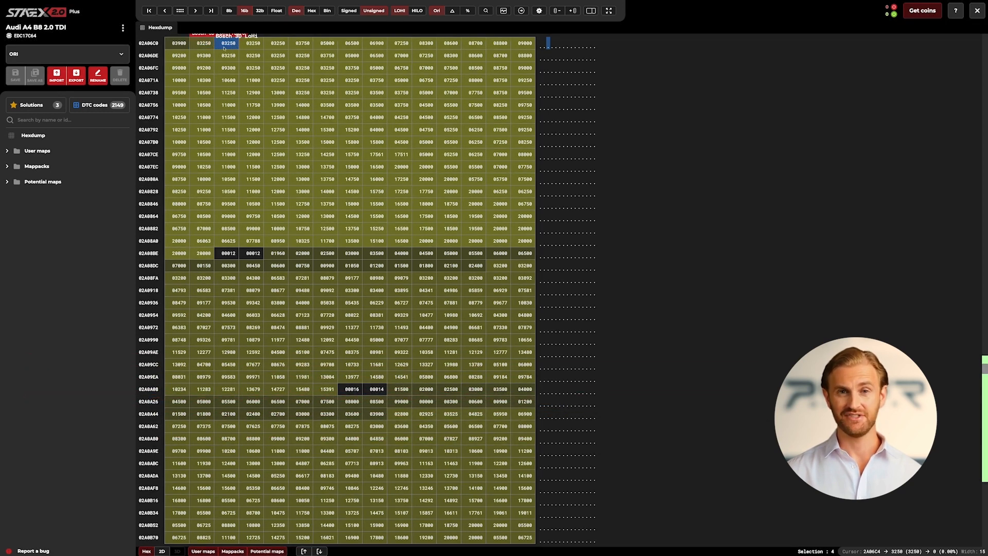
double_click(225, 47)
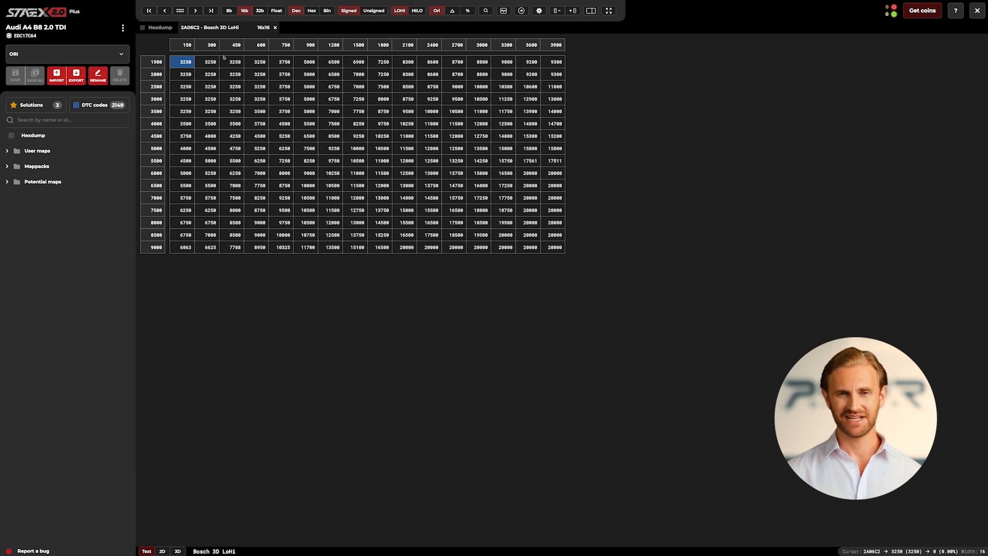
In the map's properties, set the name to Rail pressure request and the unit to Bar.
right_click(576, 160)
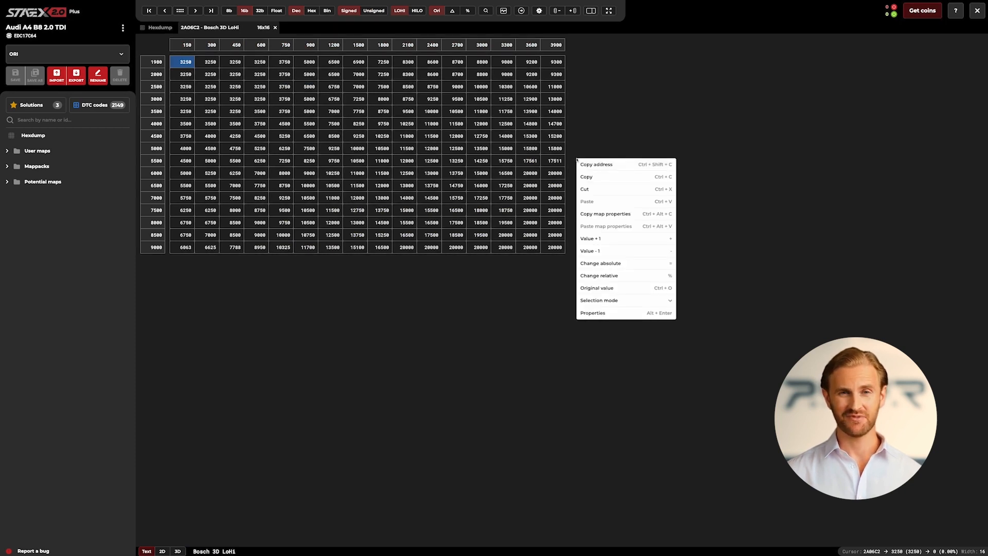
left_click(594, 313)
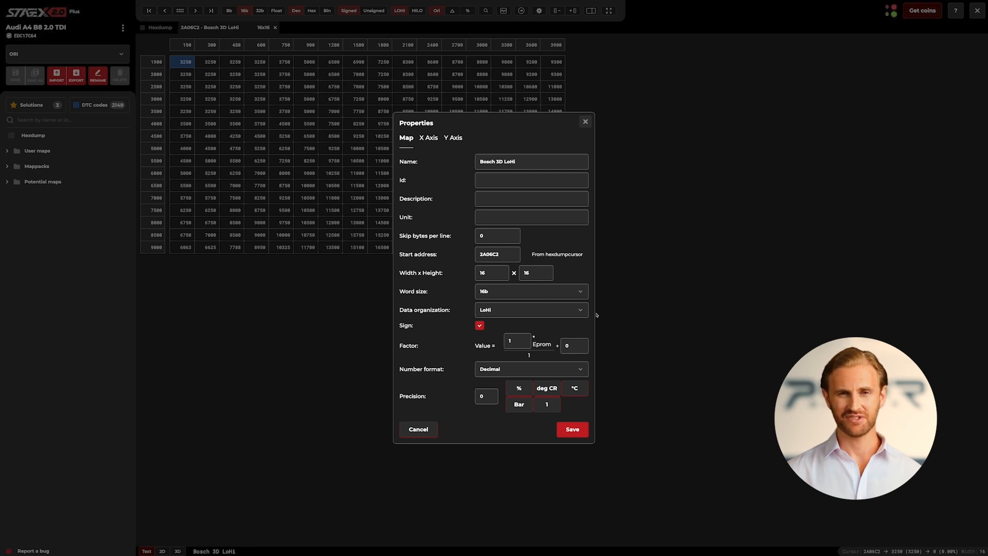
left_click(556, 162)
key("BackSpace")
key("BackSpace")
key("BackSpace")
key("BackSpace")
key("BackSpace")
key("BackSpace")
key("BackSpace")
key("BackSpace")
key("BackSpace")
key("BackSpace")
key("BackSpace")
key("BackSpace")
key("BackSpace")
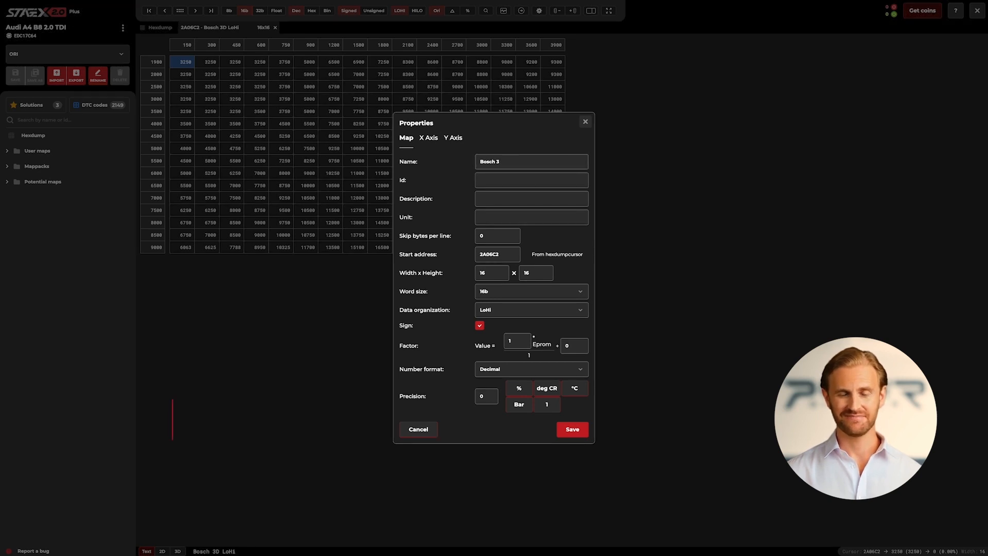
type("Rail pressu")
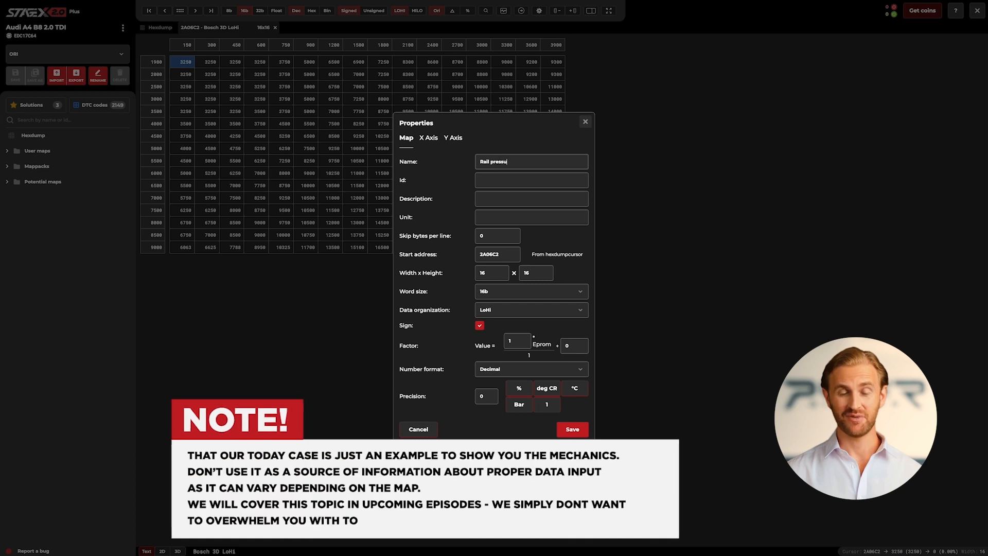
type("re request")
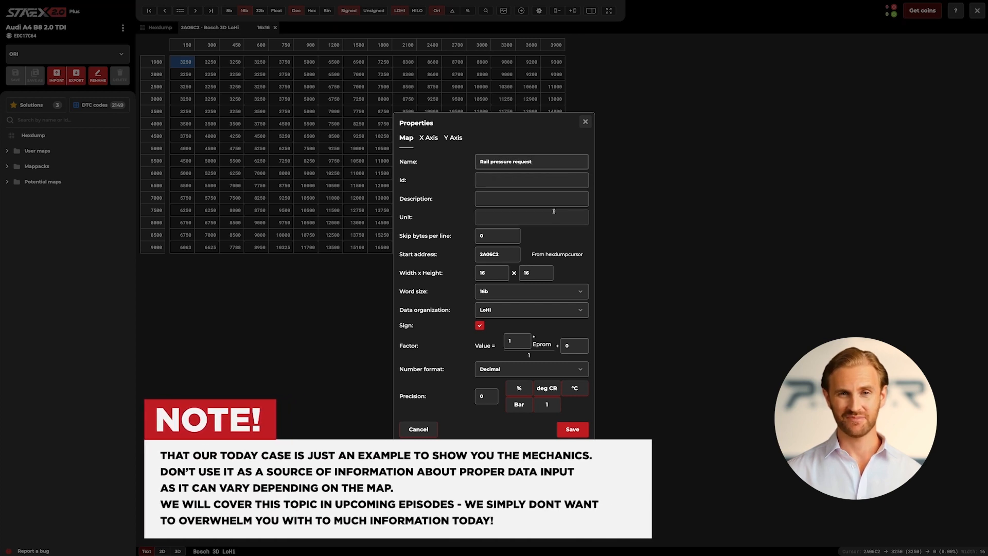
left_click(553, 213)
type("Bar")
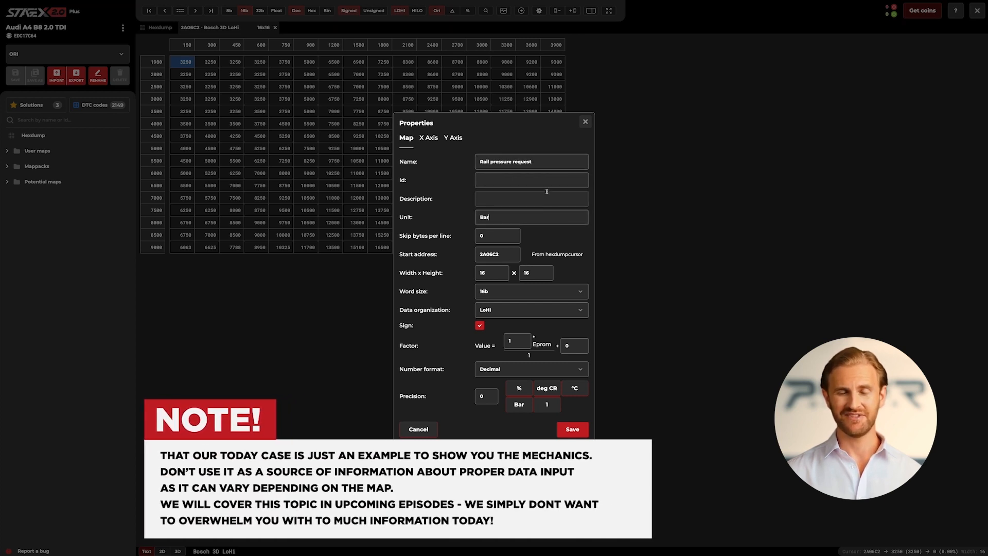
Describe the map's X axis as Internal torque and set its unit to Nm.
left_click(429, 138)
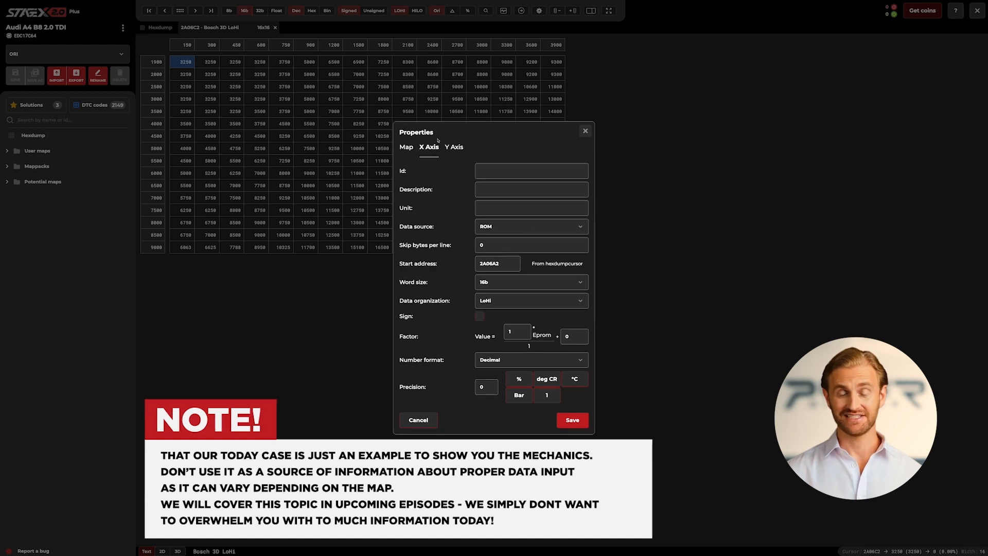
left_click(482, 189)
type("Internal")
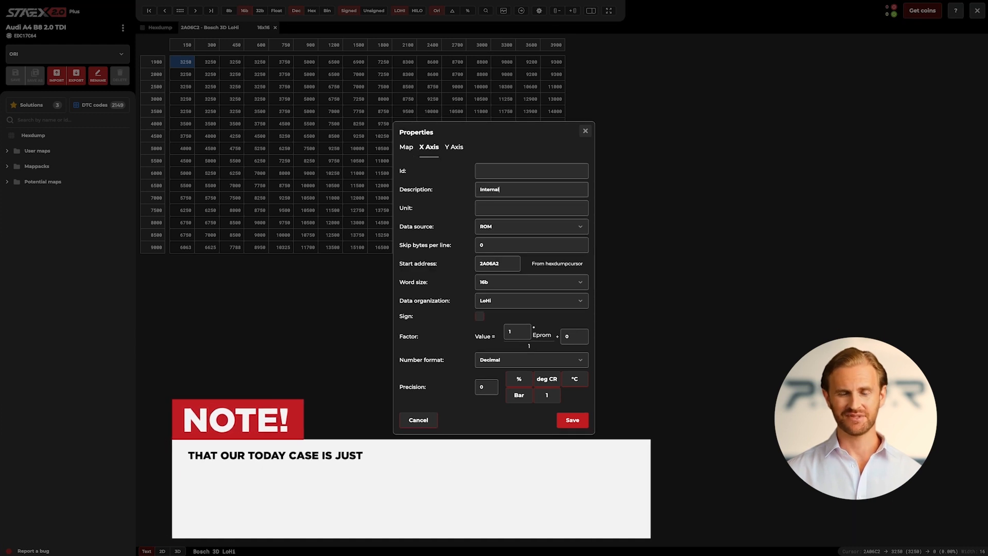
type(" torque")
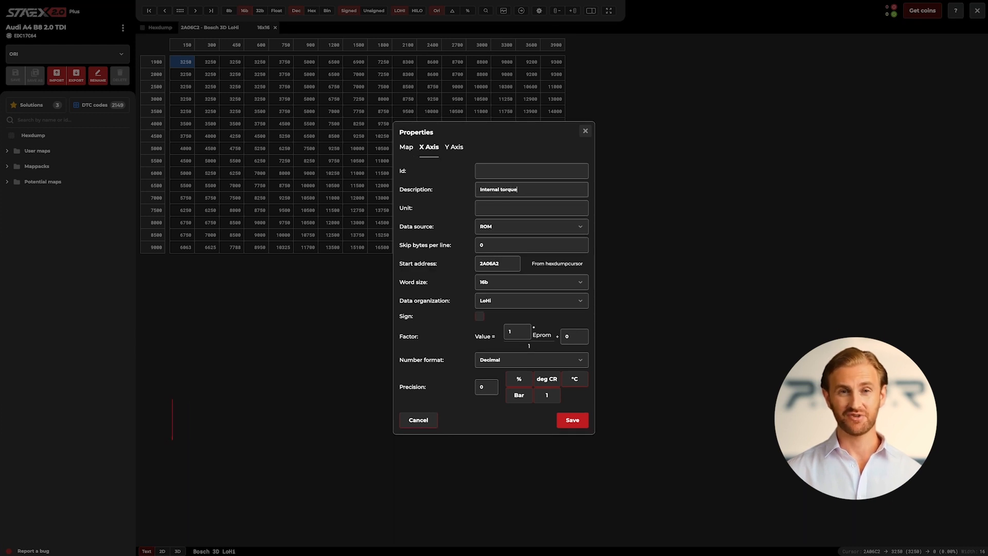
left_click(481, 207)
type("Nm")
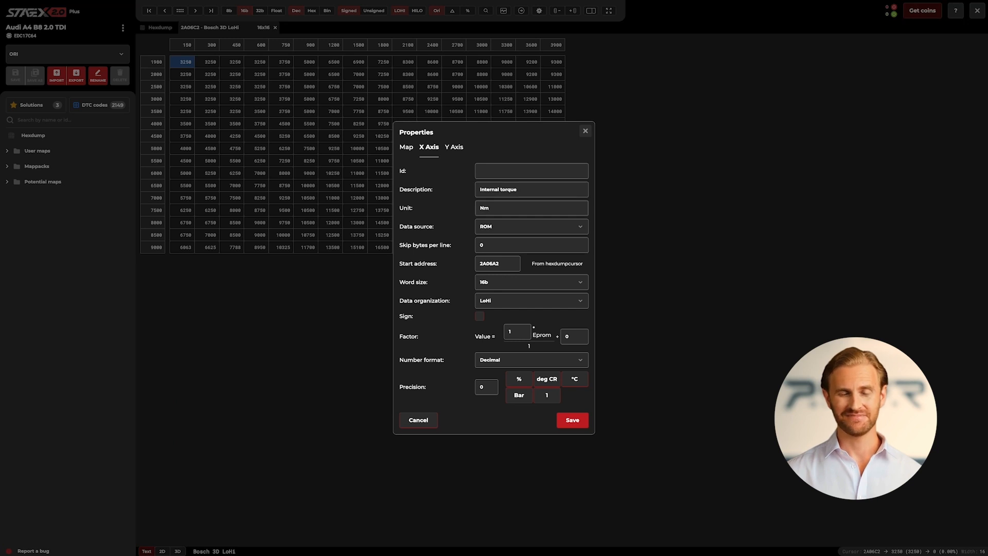
Make the X axis values signed, with a factor of 0.1 and a precision of 1.
left_click(481, 316)
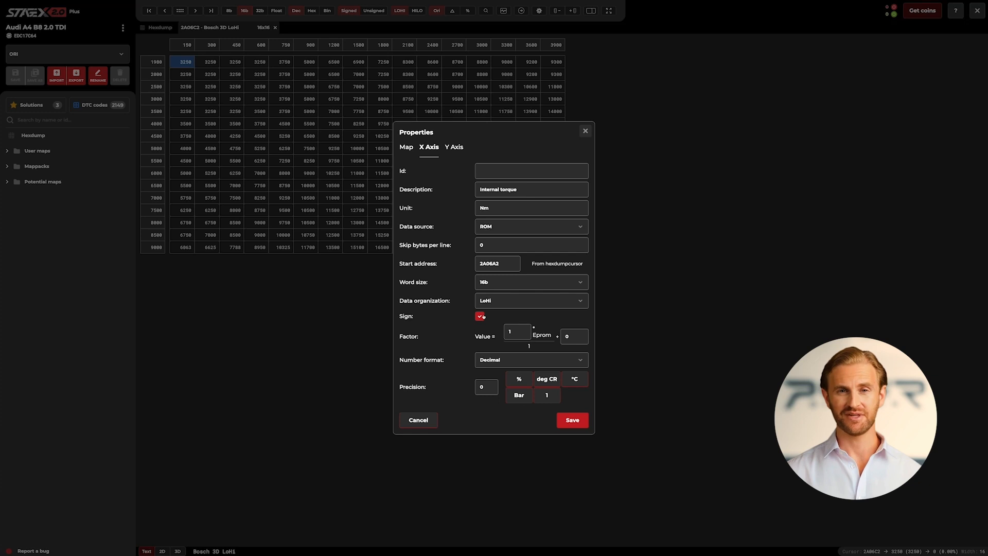
left_click(510, 330)
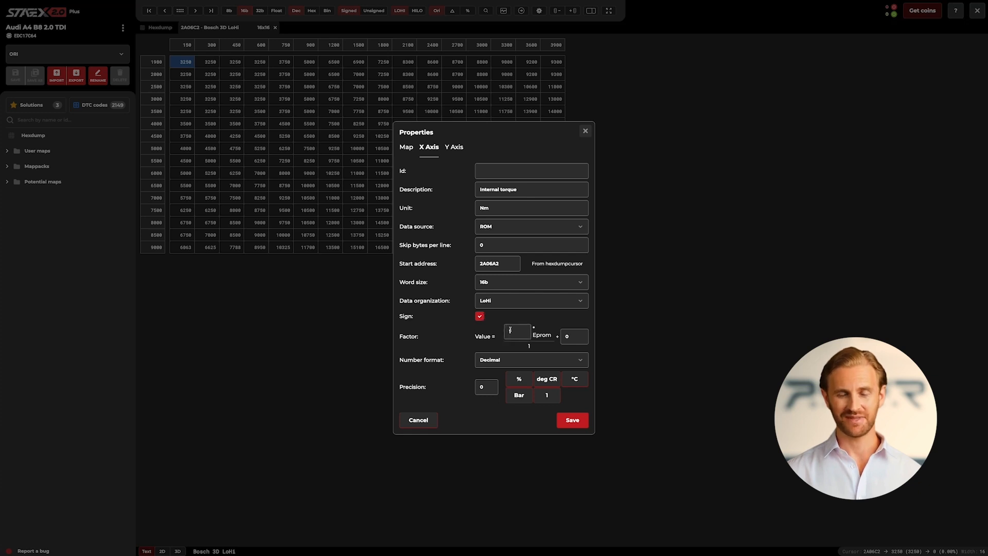
key("BackSpace")
type("0.1")
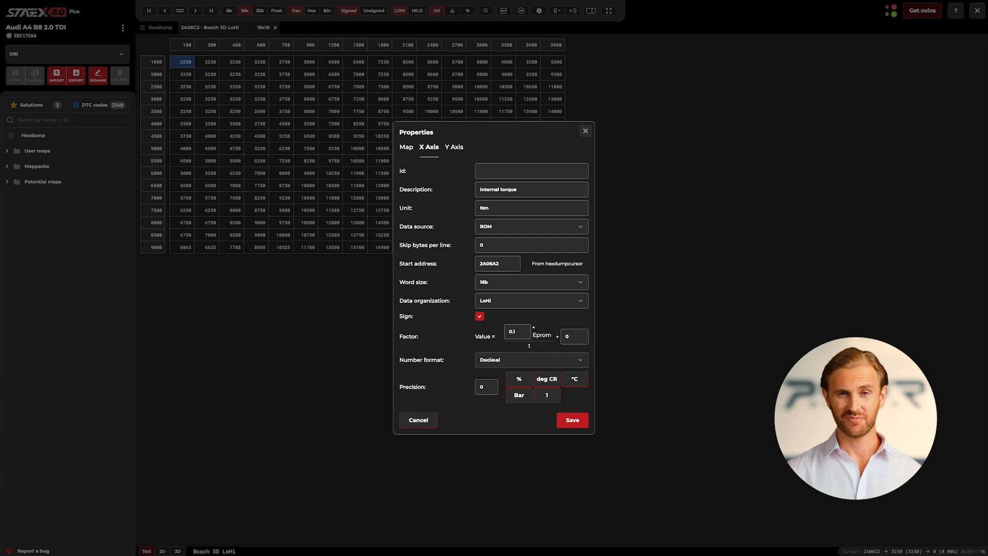
left_click(491, 389)
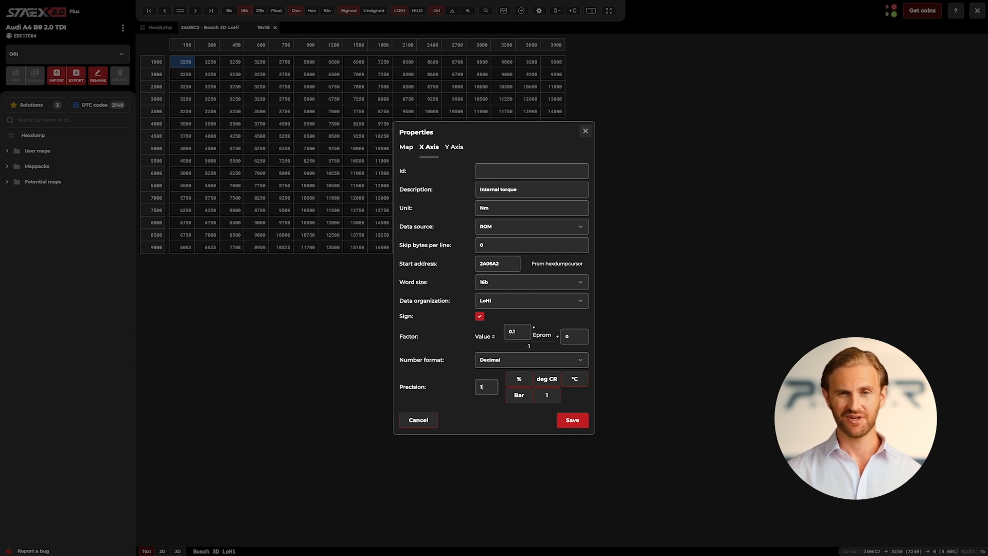
Describe the map's Y axis as Engine speed and set its unit to RPM.
left_click(462, 147)
left_click(496, 191)
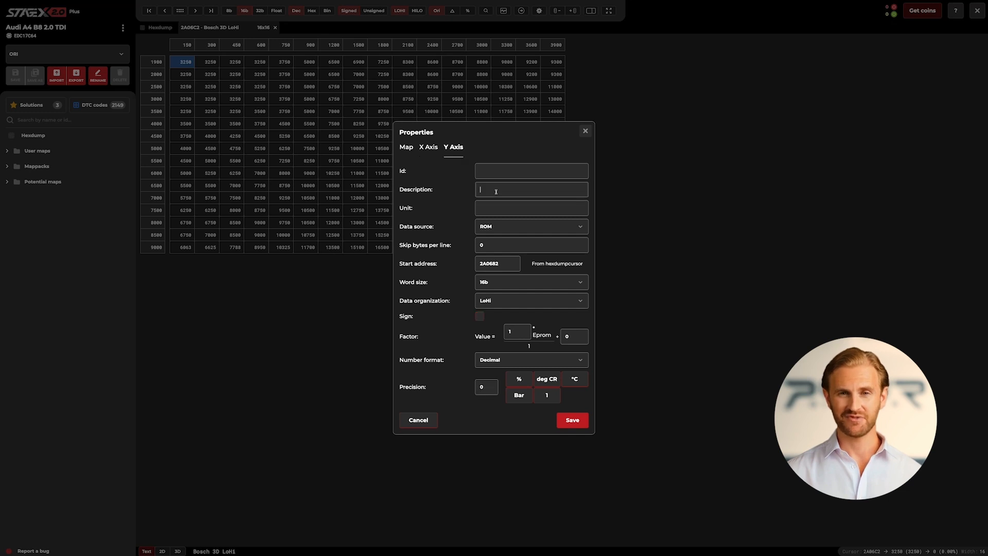
type("Engine speed")
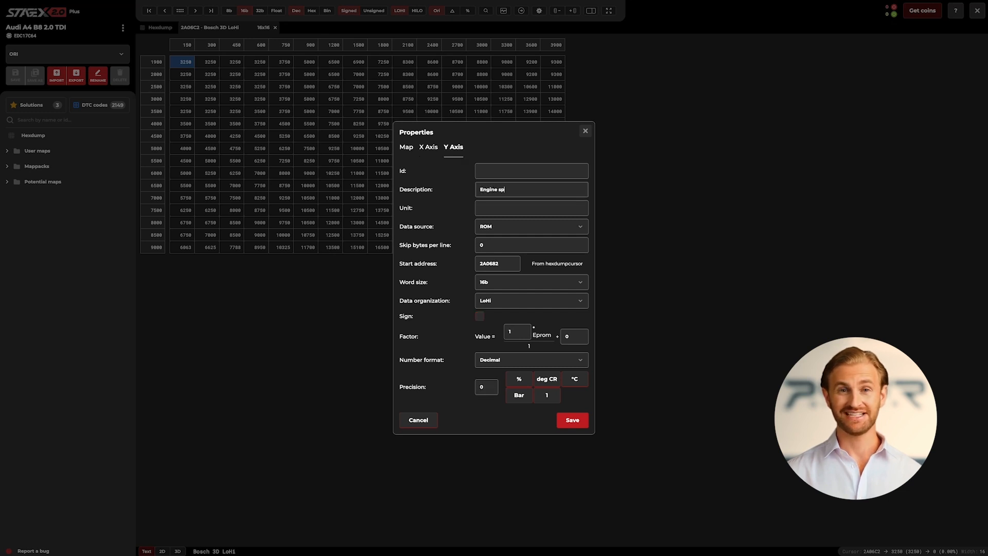
left_click(497, 205)
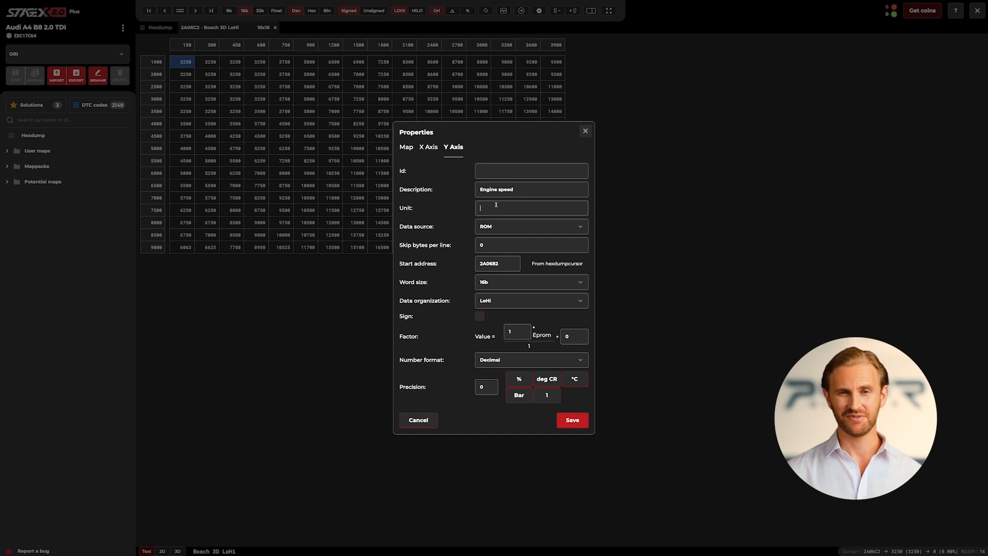
type("RPM")
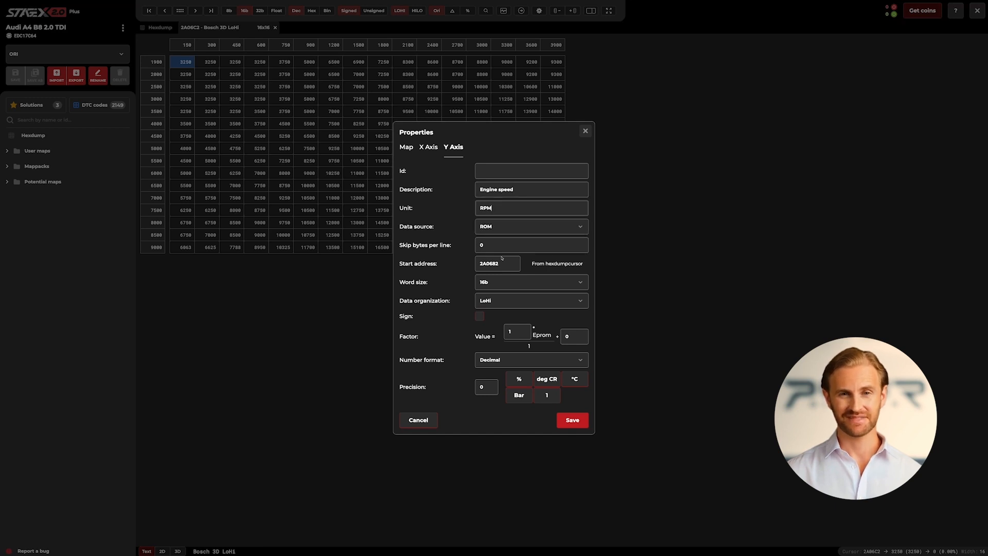
Set the Y axis factor to 0.5 and save the map properties.
left_click(521, 329)
type("0.5")
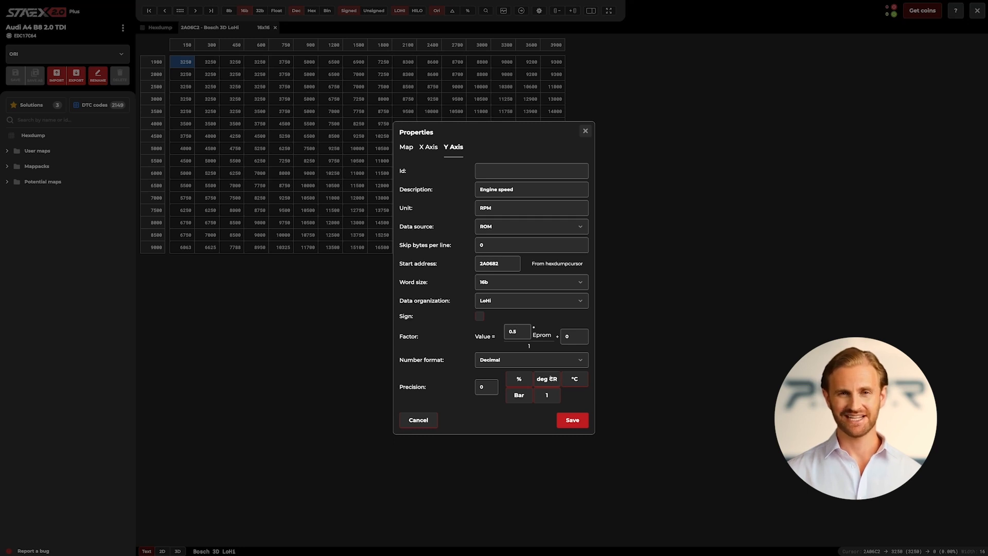
left_click(571, 419)
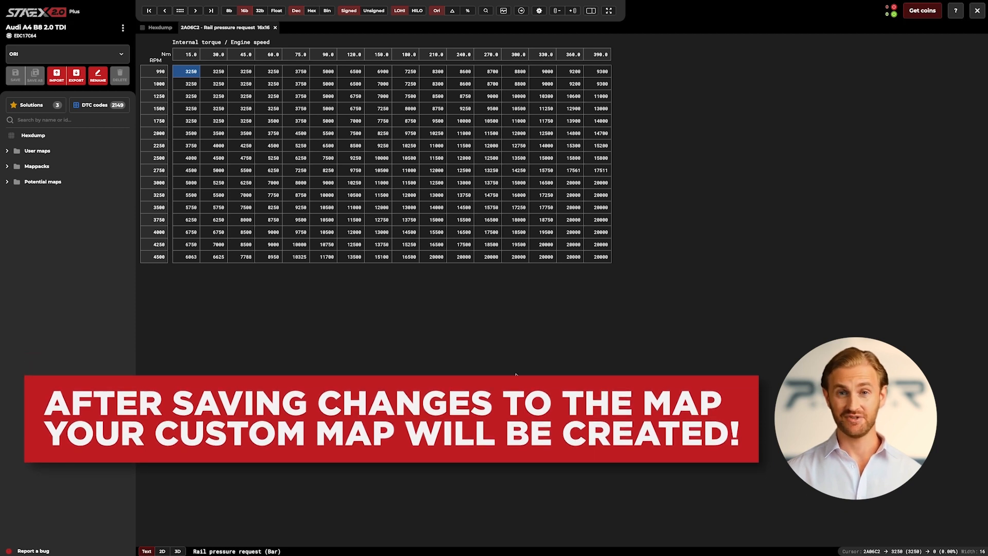
Look up the Rail pressure request map among the user maps and view its area in the hexdump.
left_click(7, 151)
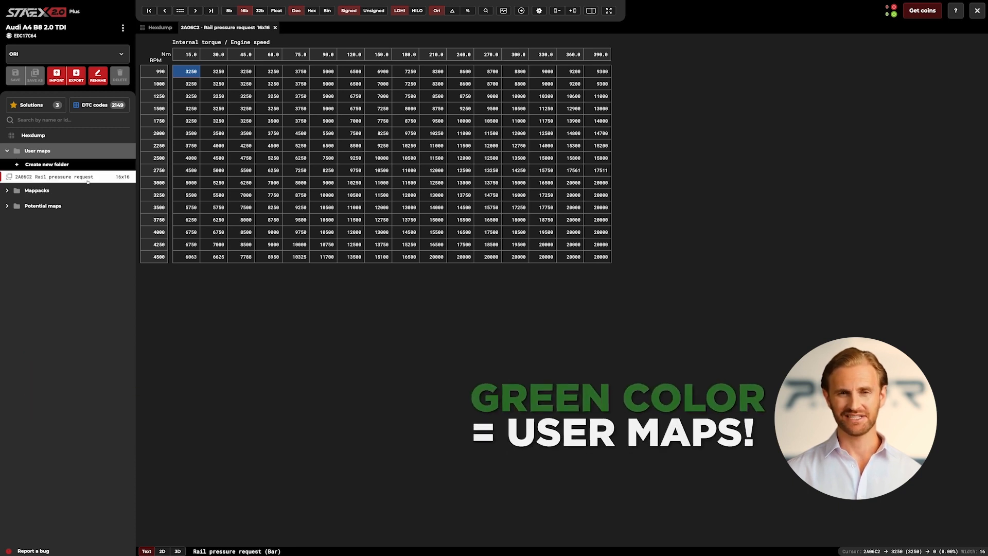
left_click(159, 29)
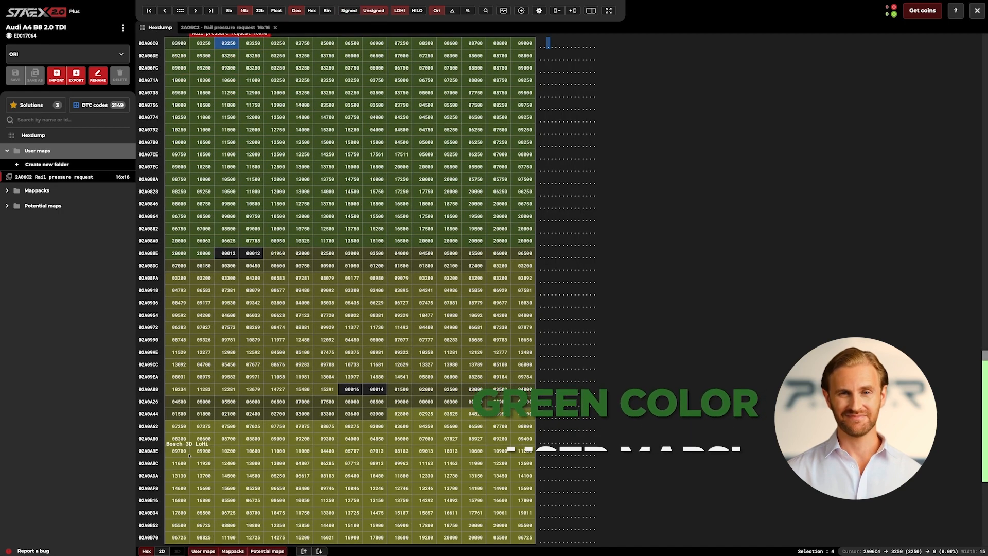
Display the hexdump as a 2D graph and set the data word size to 8-bit.
left_click(166, 551)
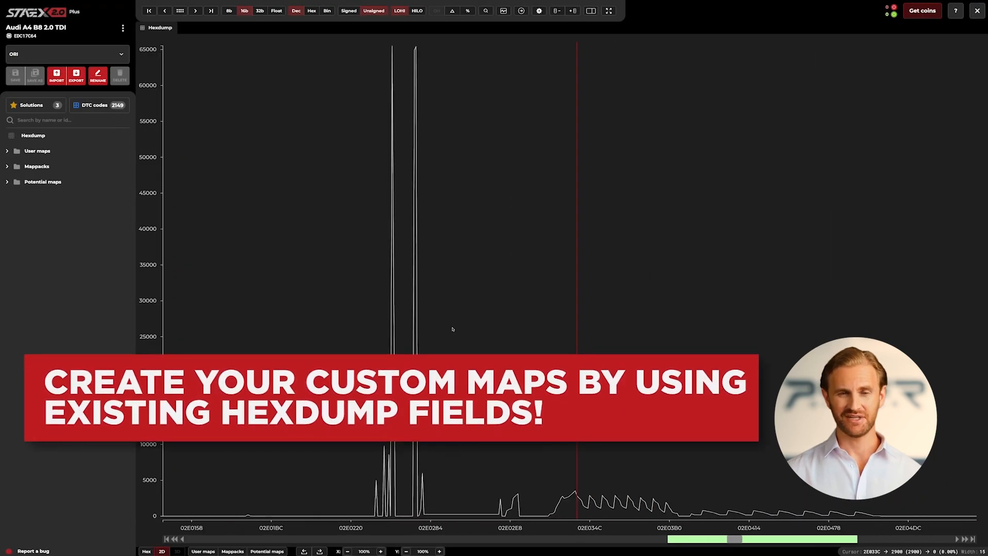
scroll(453, 330, "down", 3)
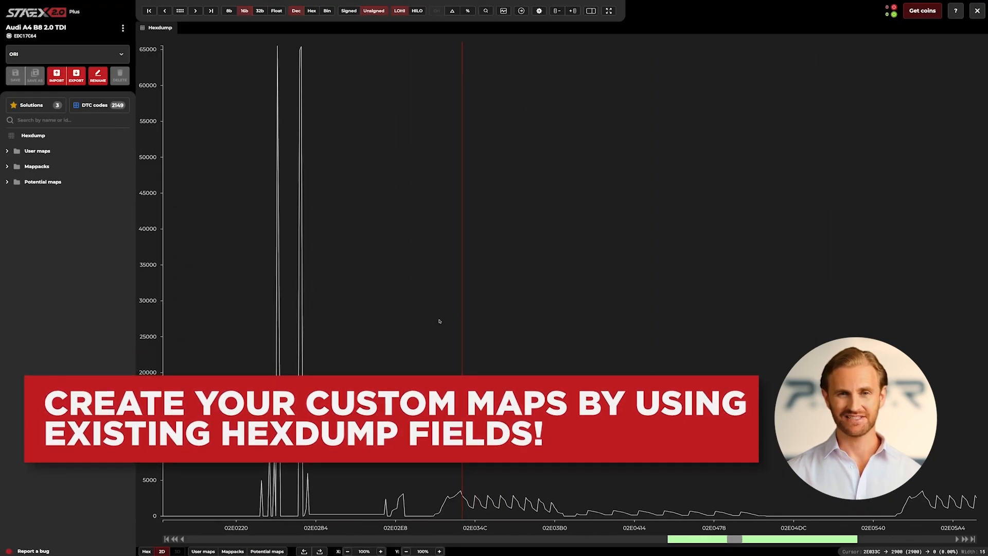
left_click(234, 11)
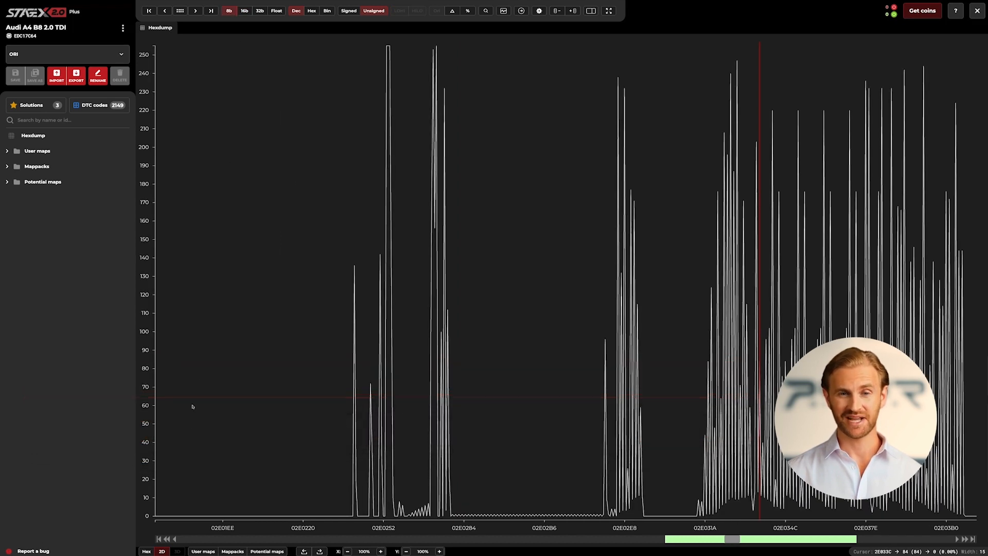
Return to the hex view and create a user map from the two adjacent bytes starting at address 2E033C.
left_click(146, 551)
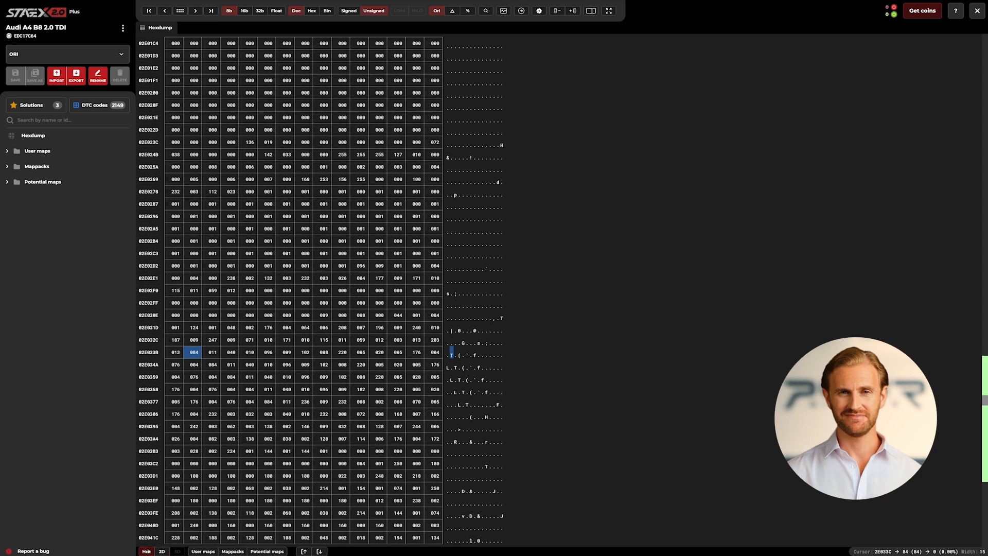
left_click_drag(195, 353, 213, 353)
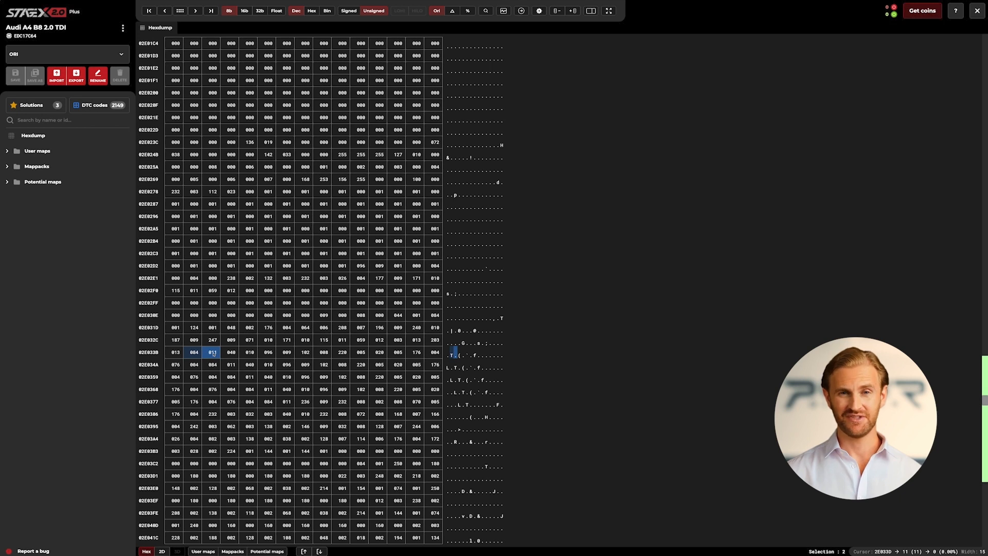
right_click(214, 355)
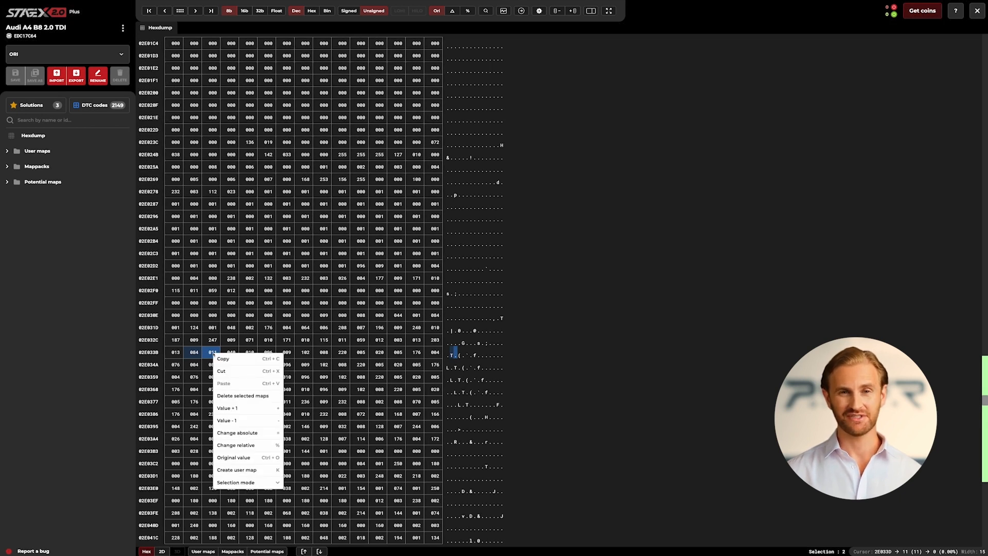
left_click(249, 468)
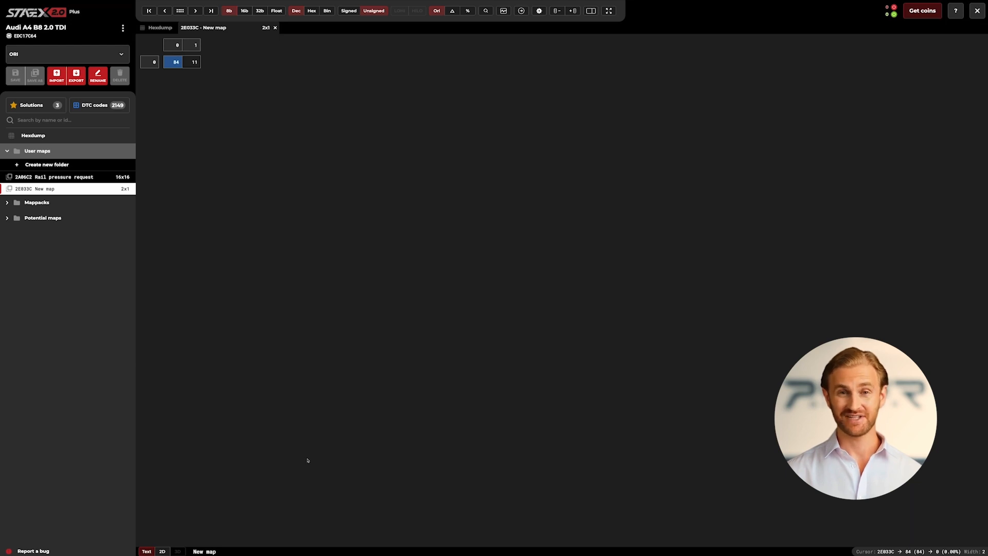
Open the new map's properties and name it "Discovered map".
right_click(297, 101)
left_click(332, 256)
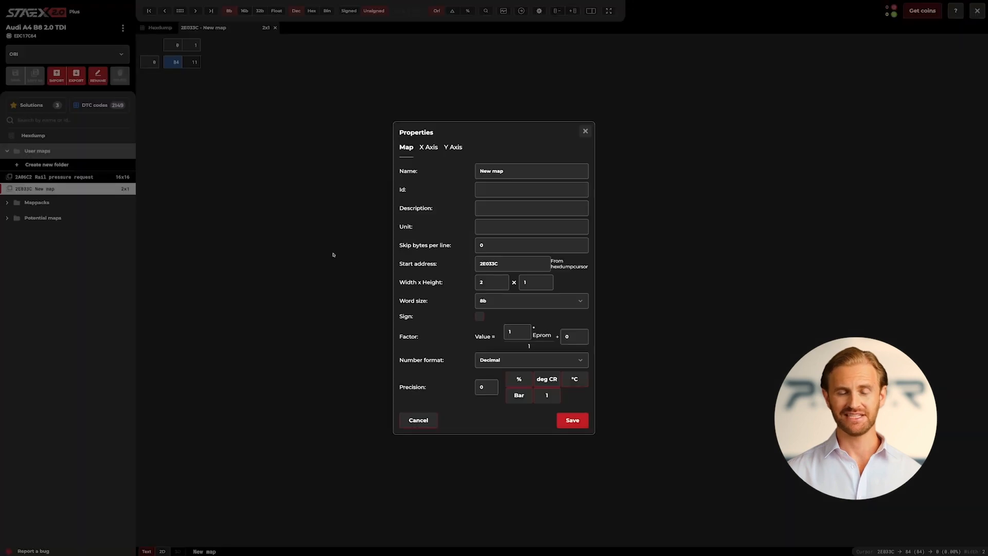
triple_click(515, 171)
key("BackSpace")
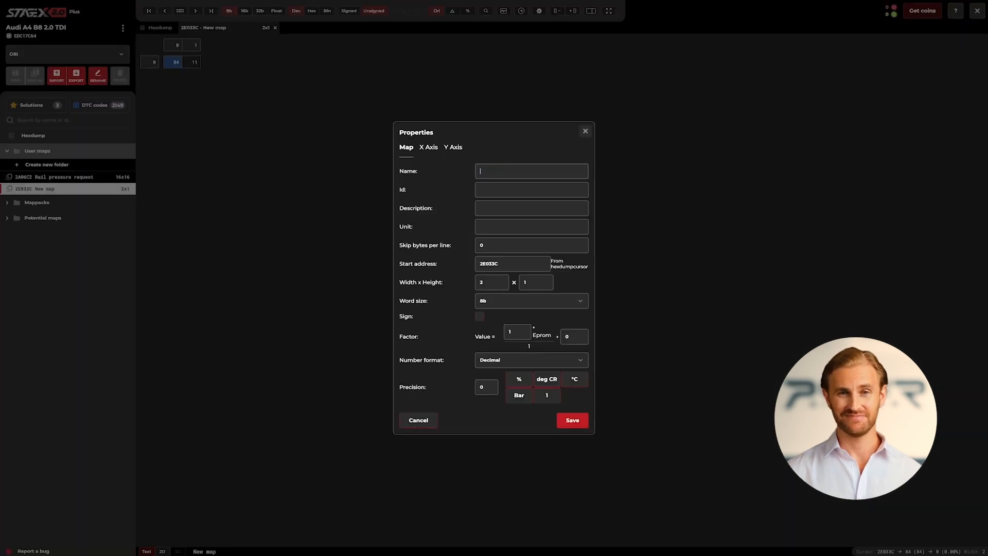
type("Discove")
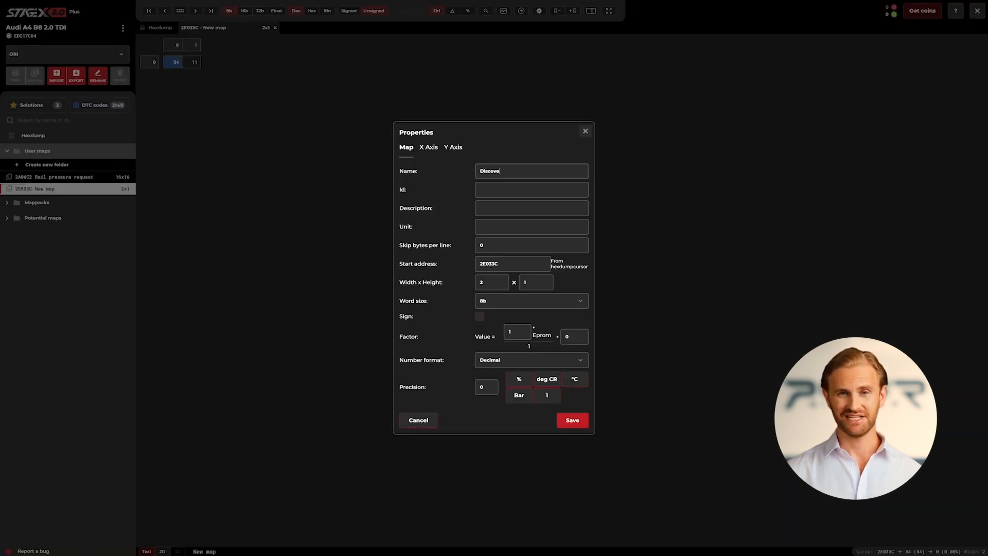
type("red map")
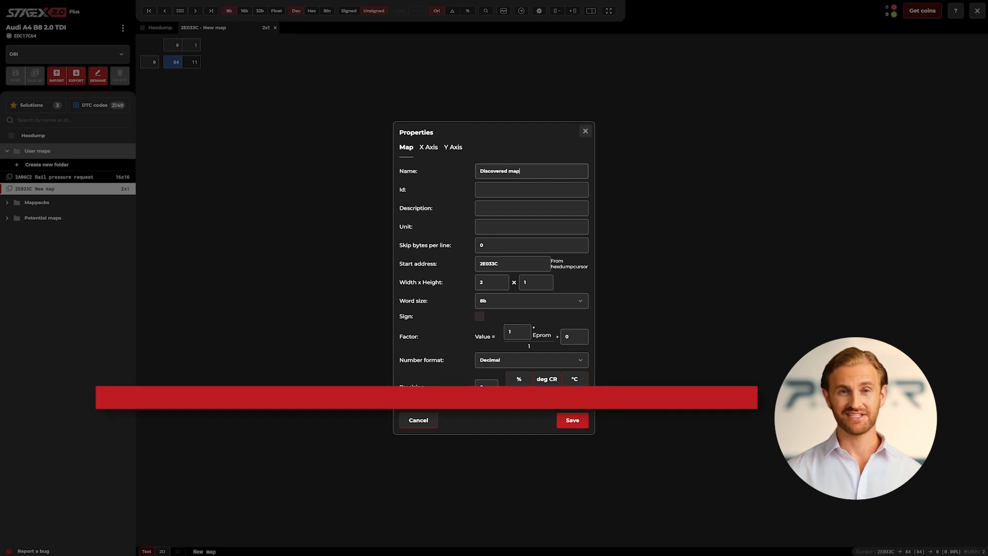
Set the map's dimensions to a width of 8 and a height of 9.
left_click(493, 281)
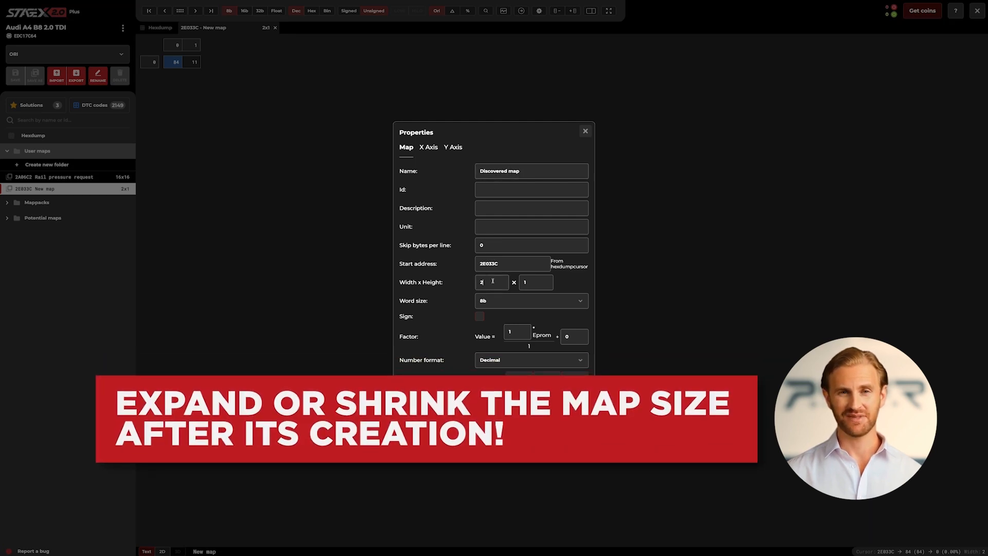
key("BackSpace")
type("8")
key("Tab")
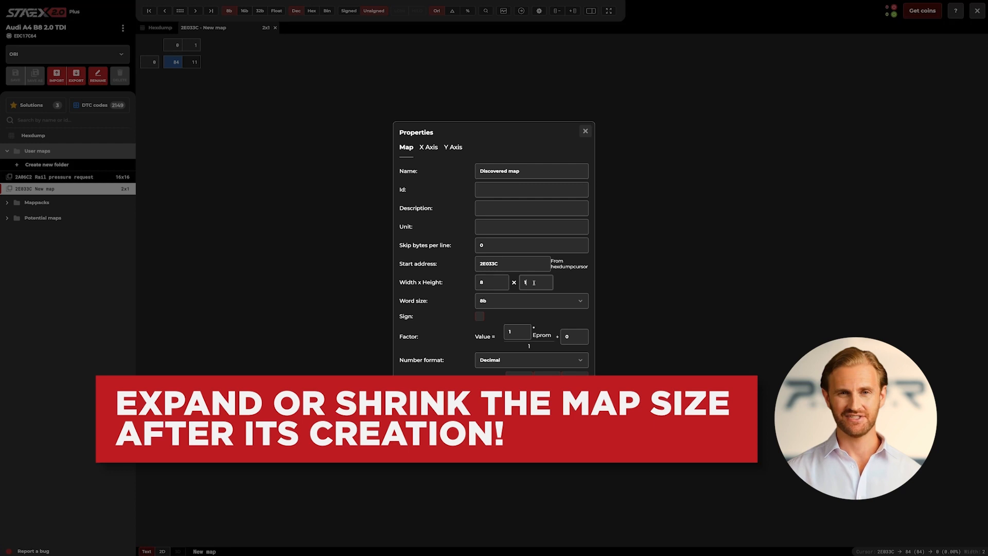
type("9")
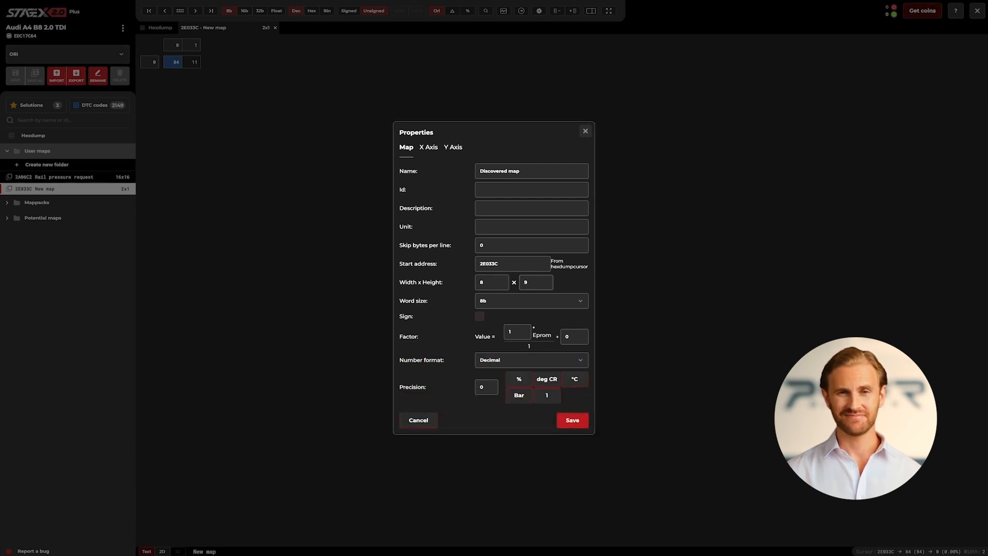
Define the map values as signed 16b with factor 0,1 and precision 1, and save the properties.
left_click(522, 303)
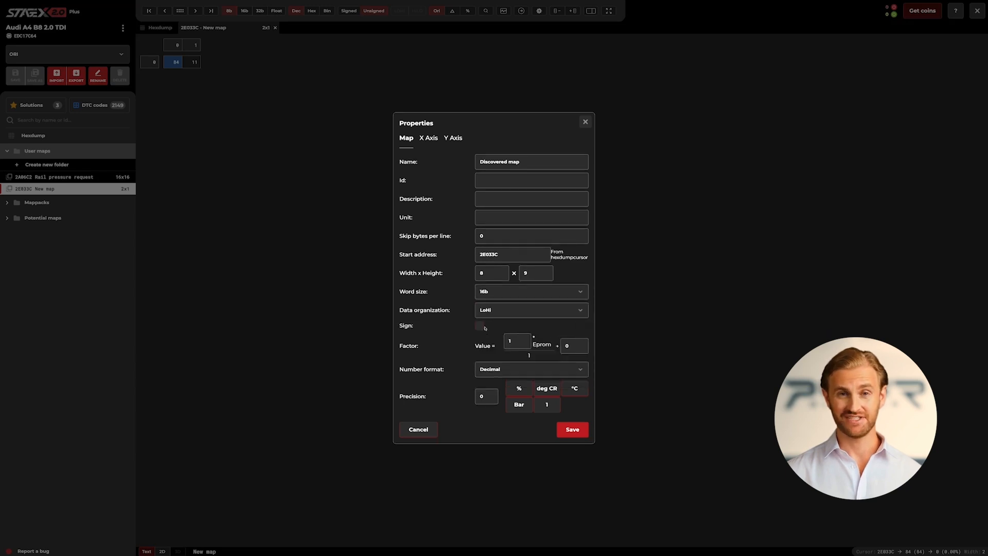
left_click(480, 327)
left_click(519, 347)
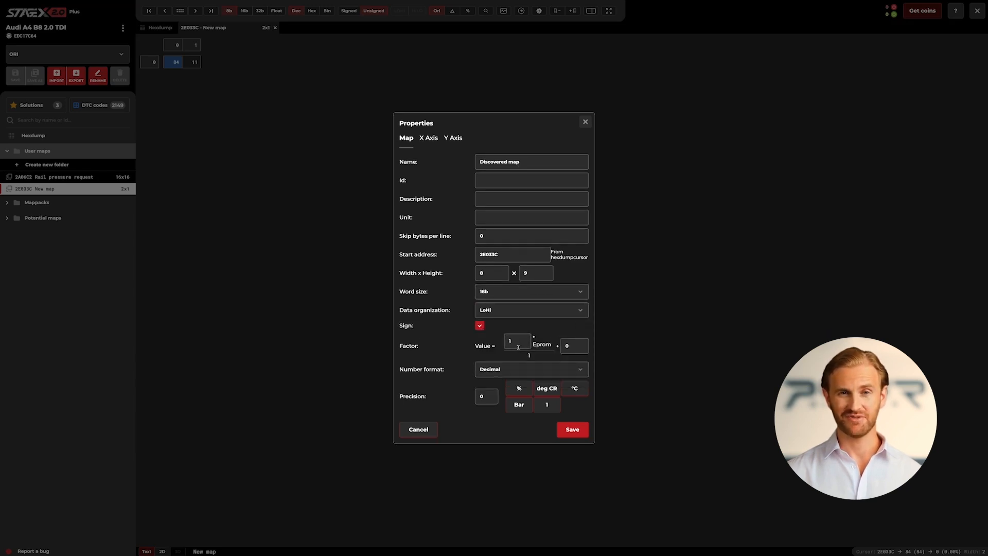
type("0")
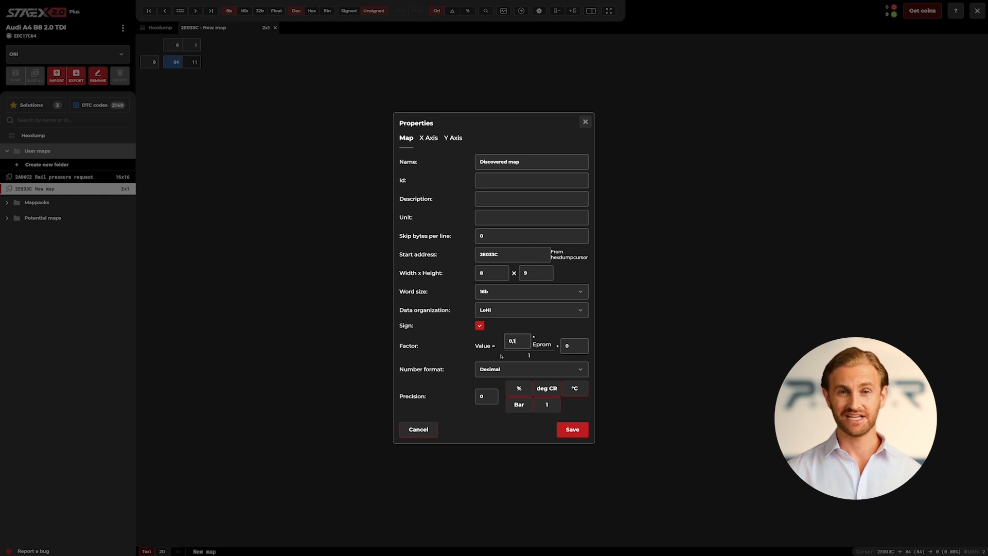
type(",1")
left_click(490, 396)
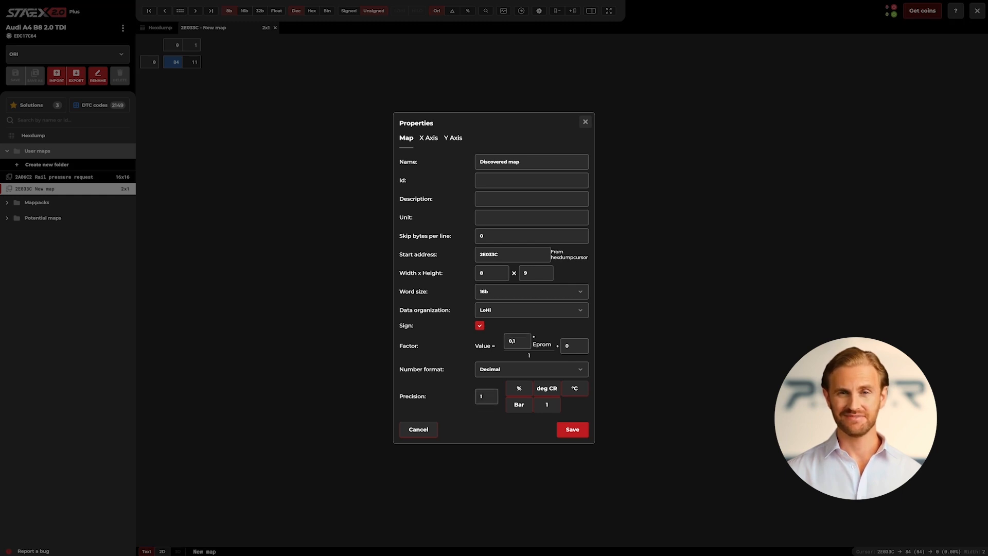
left_click(562, 431)
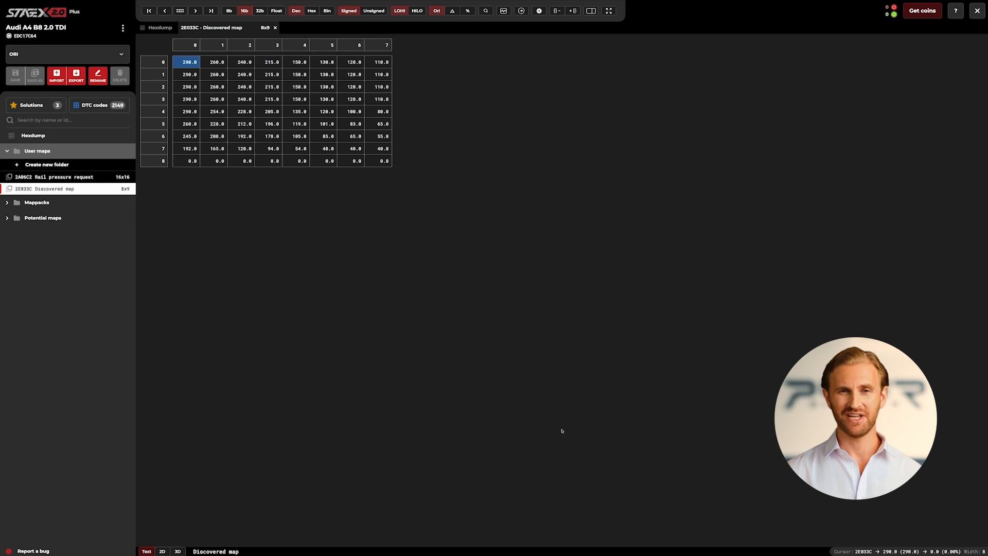
Examine the Discovered map's area in the hexdump as a 2D graph in 16-bit and 8-bit, and return to the map.
left_click(159, 29)
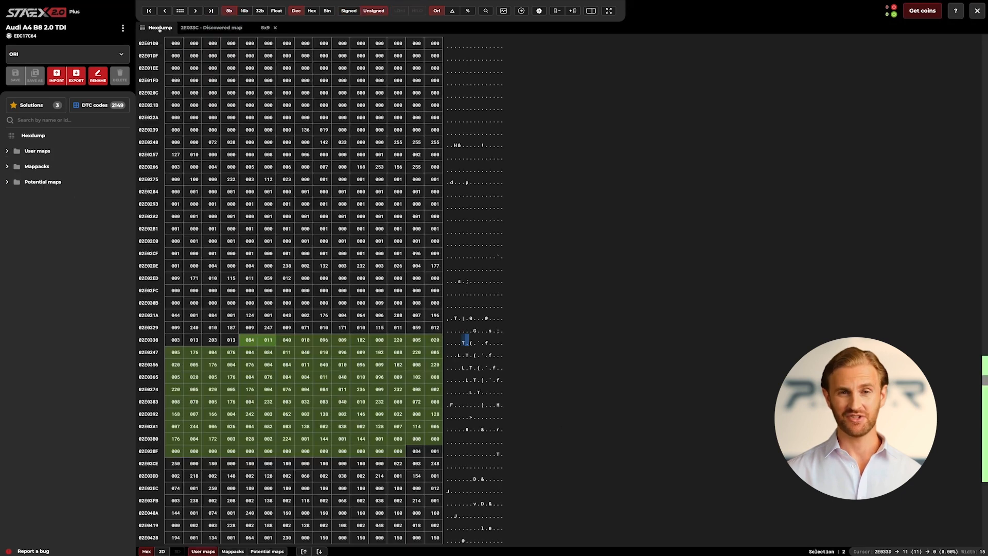
left_click(162, 552)
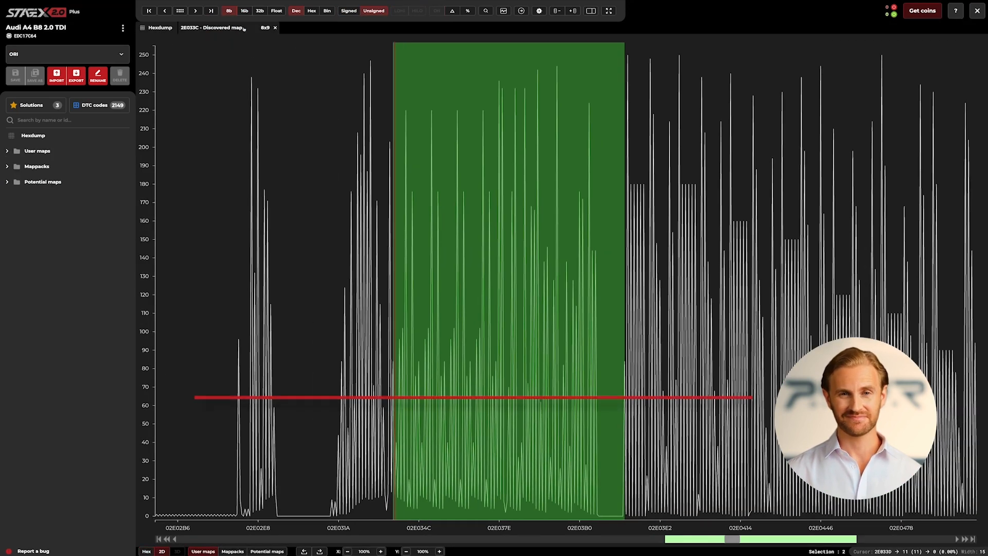
left_click(244, 11)
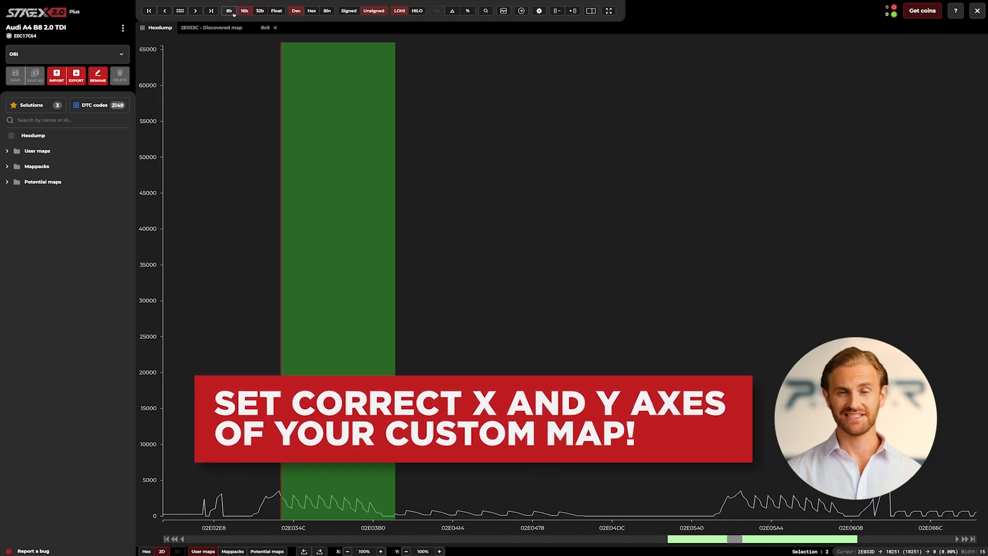
left_click(230, 10)
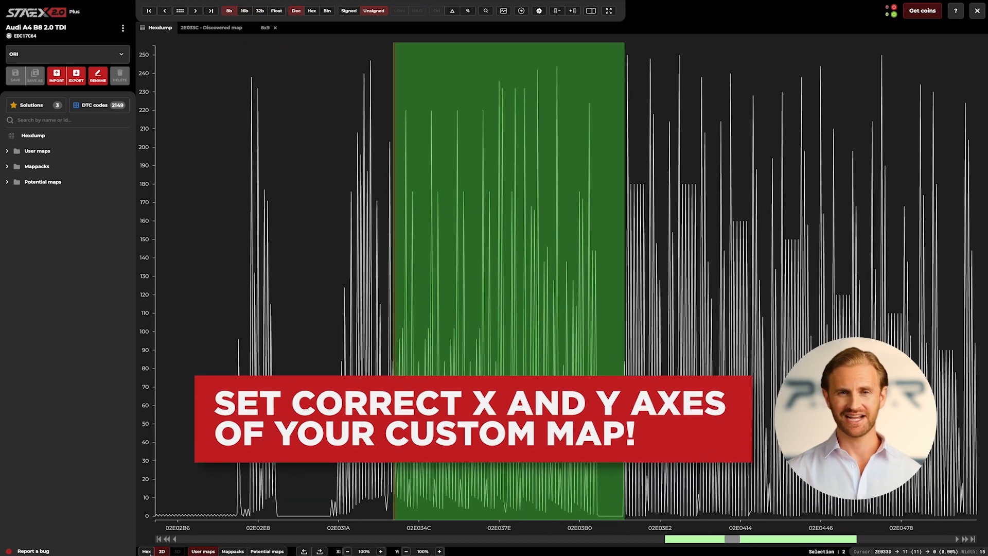
left_click(147, 551)
left_click(223, 27)
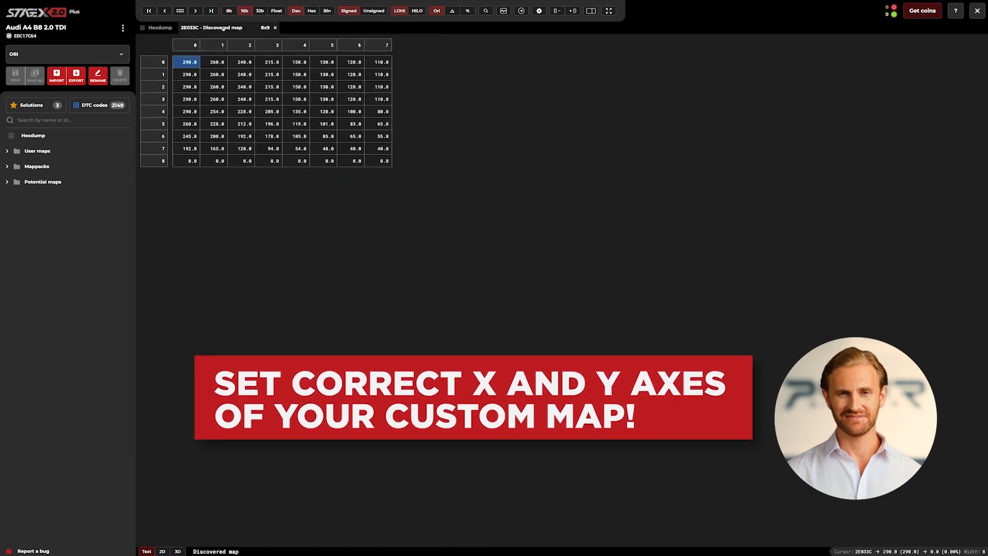
In the Discovered map's properties, describe the X axis as "Engine temp" and set its unit to "deg c".
right_click(410, 84)
left_click(428, 239)
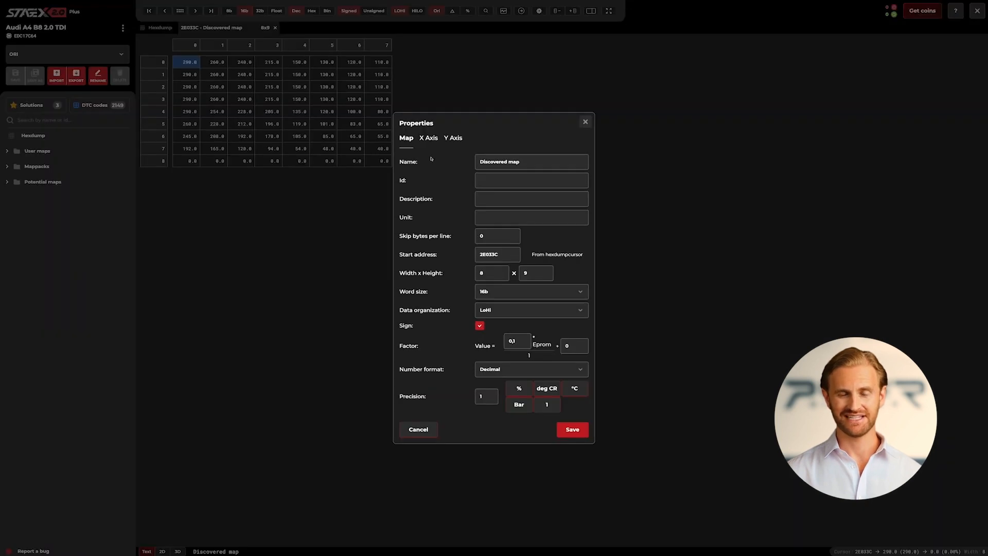
left_click(429, 138)
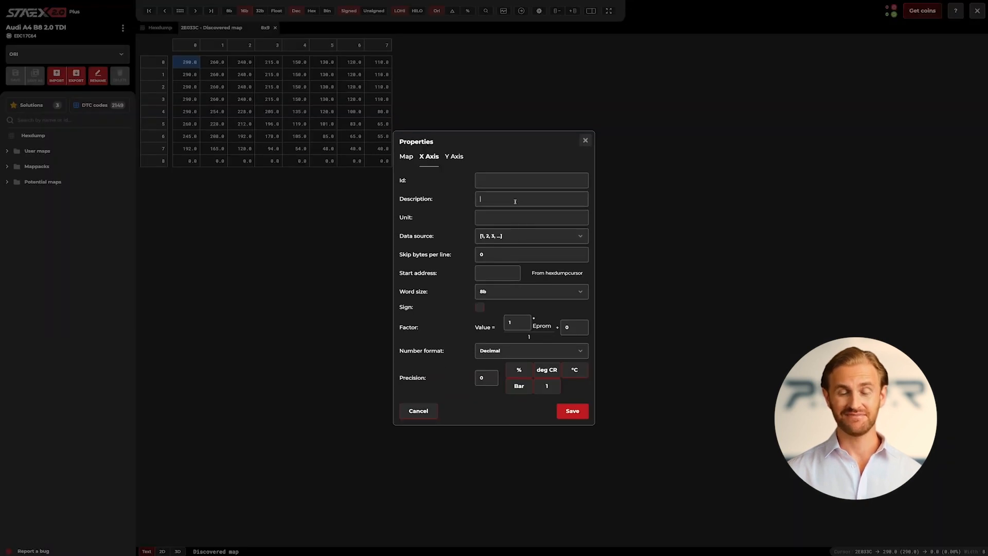
type("En")
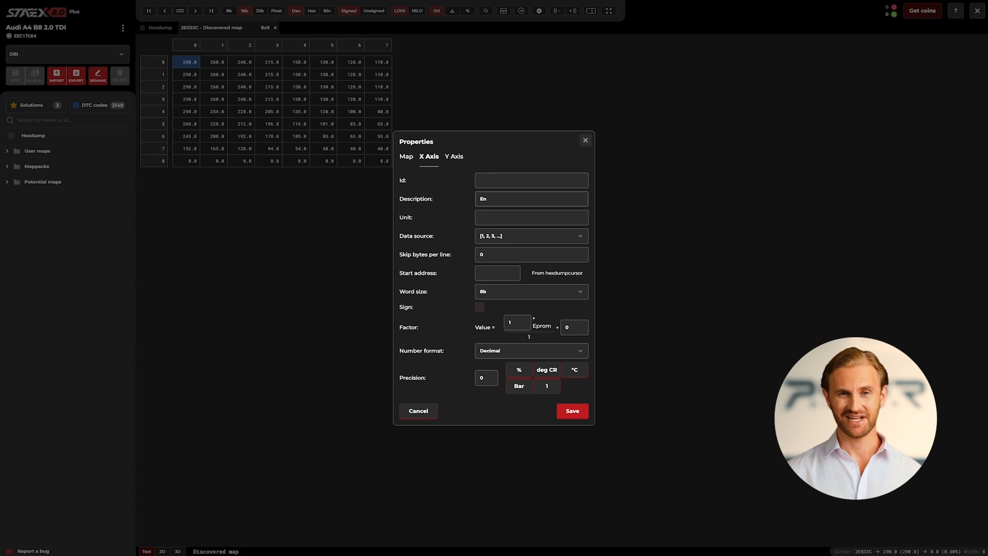
type("gine temp")
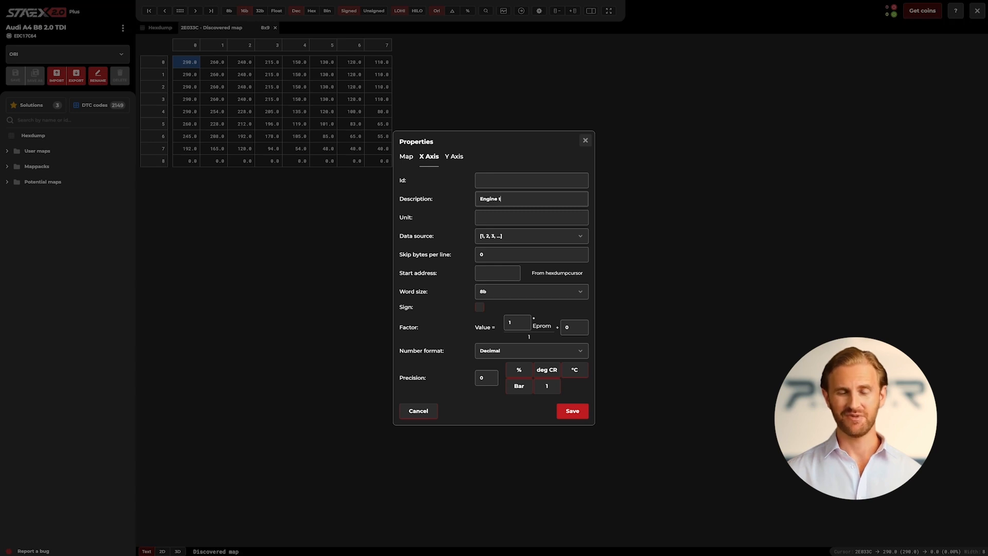
left_click(515, 215)
type("deg")
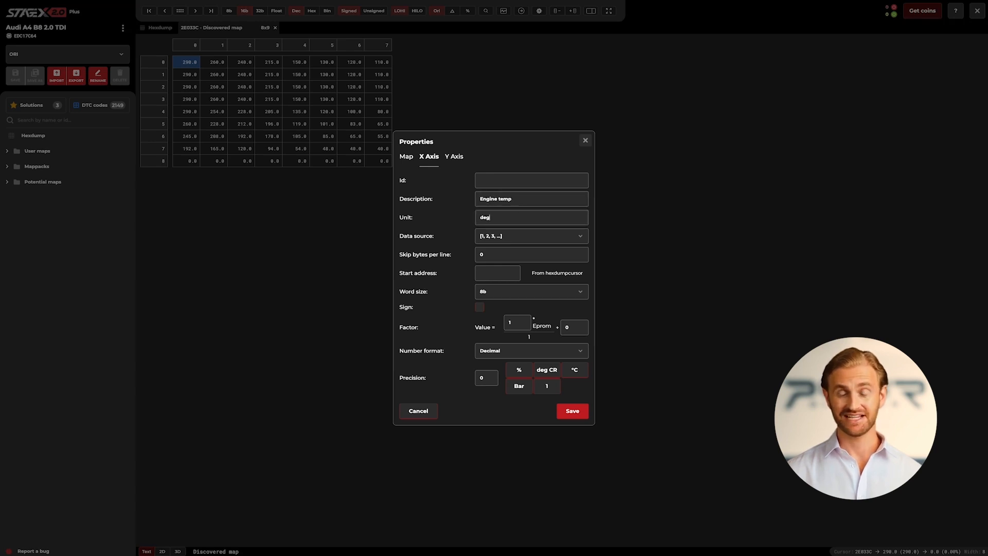
type(" c")
Set the X axis data source to ROM with start address 2E032C and word size 16b.
left_click(506, 236)
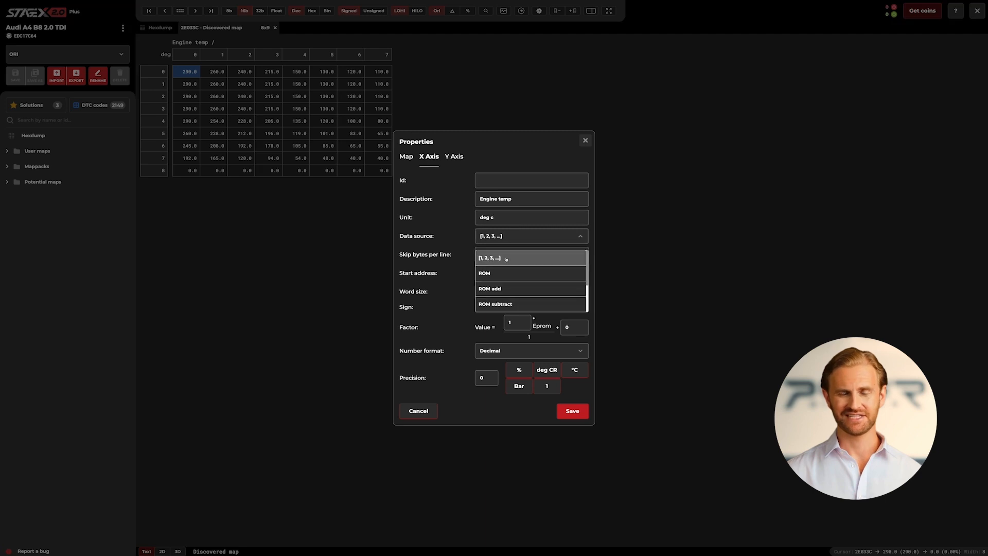
left_click(503, 268)
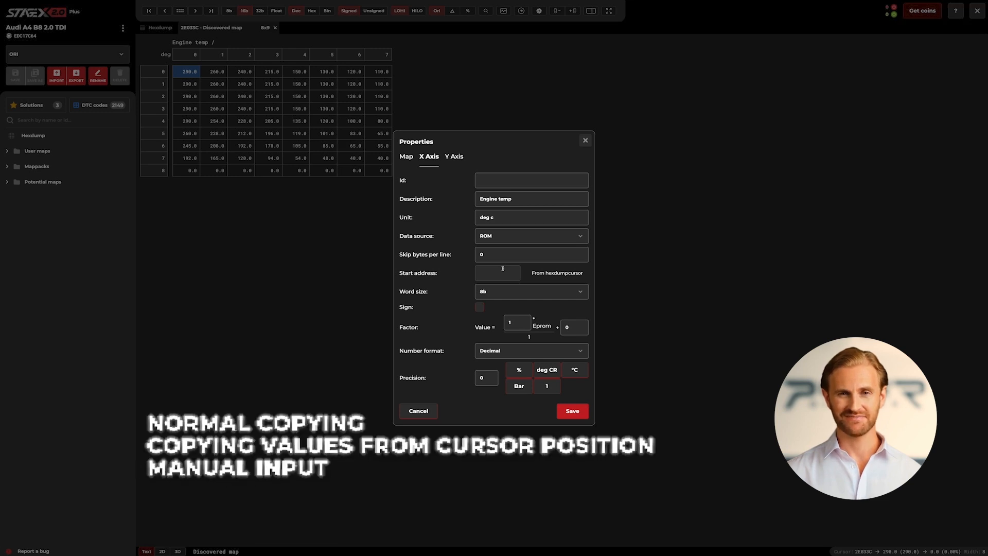
left_click(543, 275)
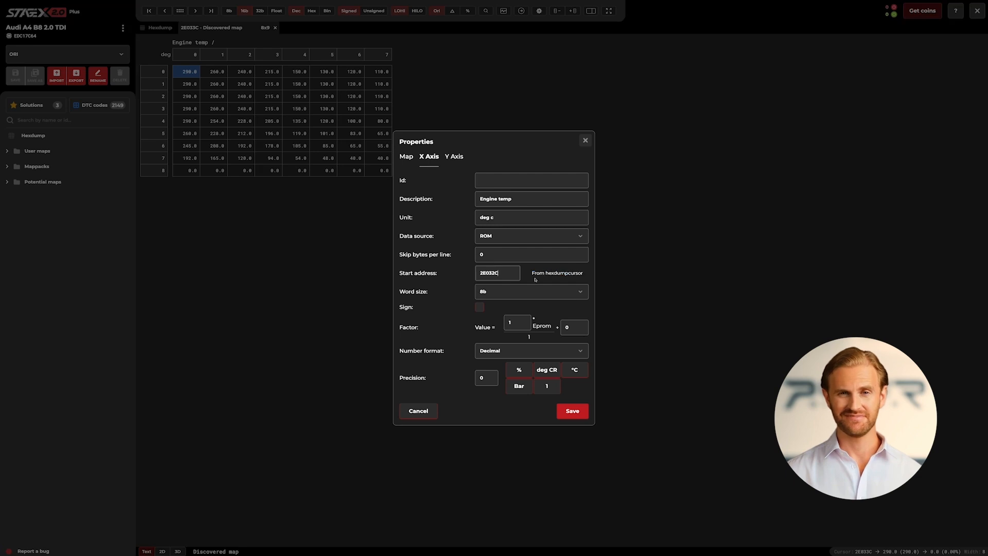
left_click(524, 292)
left_click(517, 326)
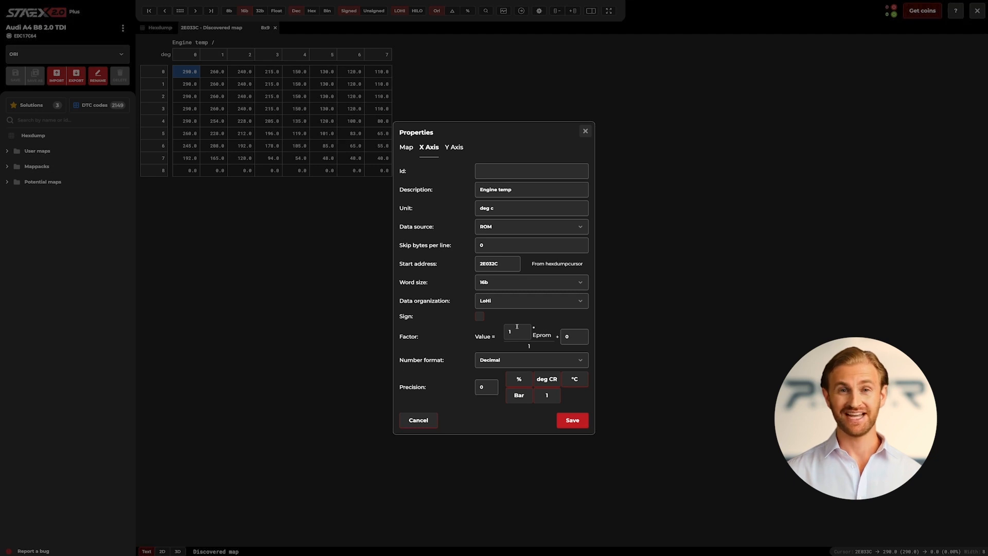
Make the X axis values signed, with factor 0,1, offset -273,14 and precision 1.
left_click(480, 316)
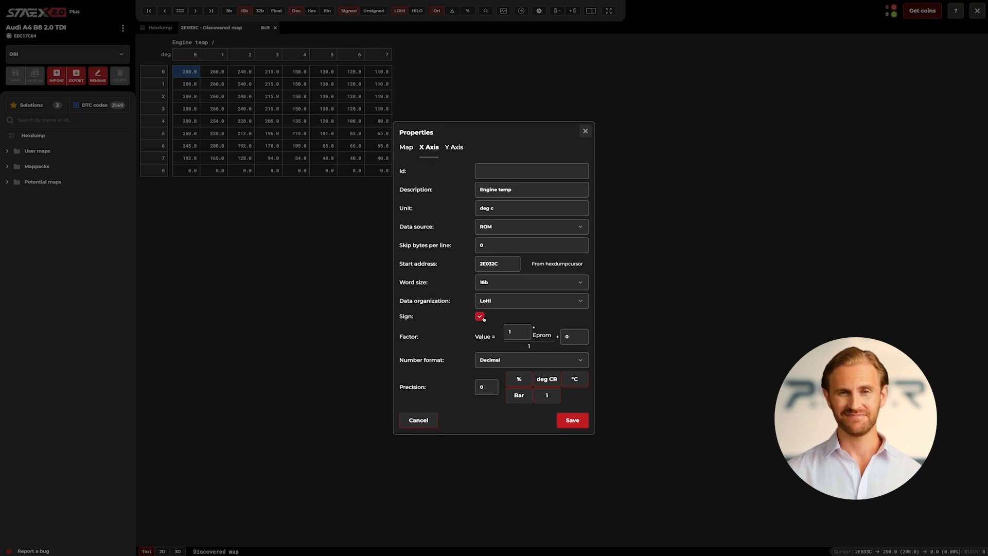
left_click(519, 334)
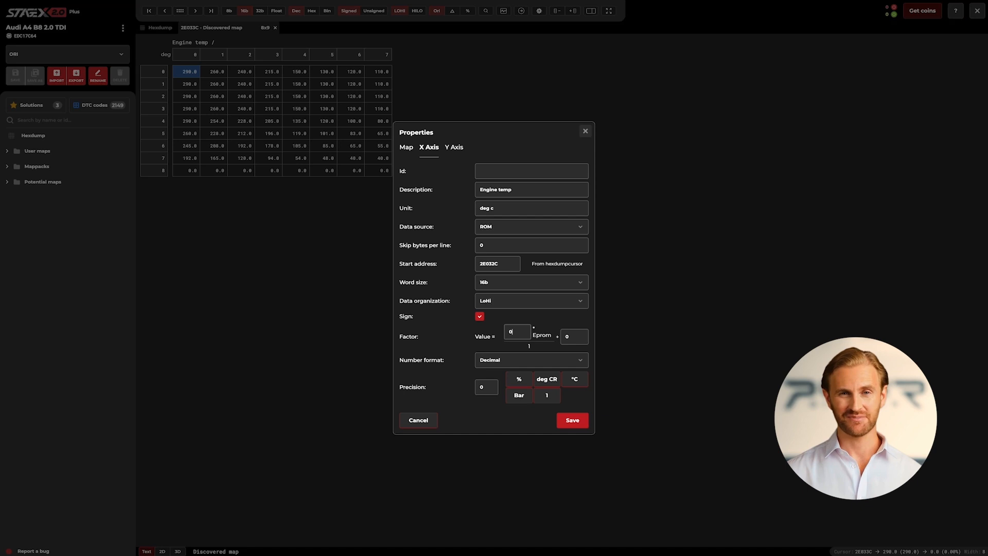
key("Tab")
key("BackSpace")
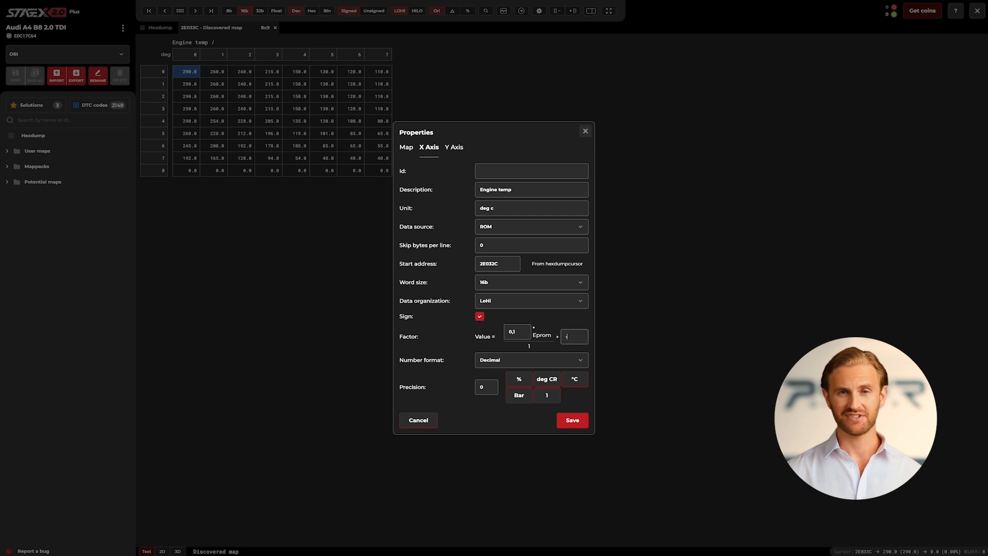
type("-273")
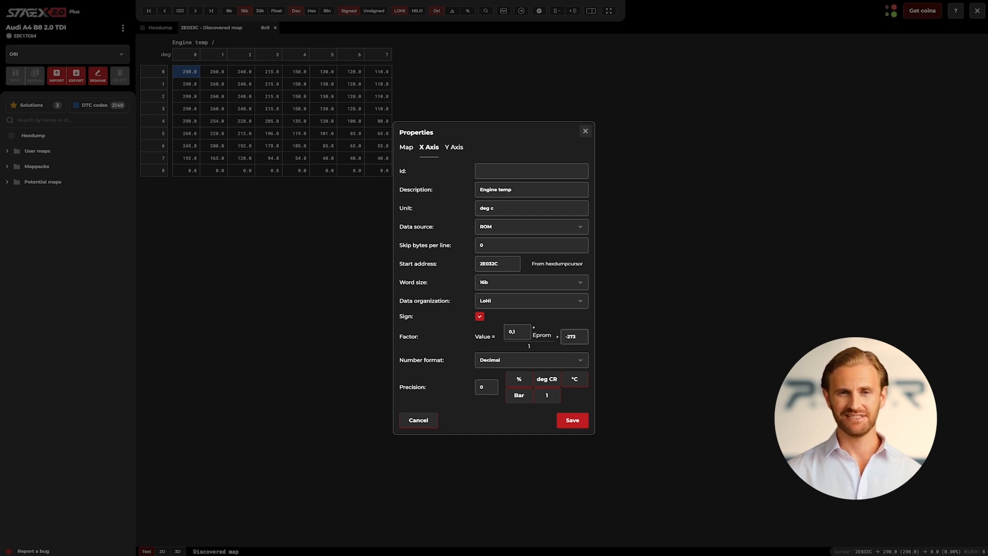
type(",14")
left_click(497, 389)
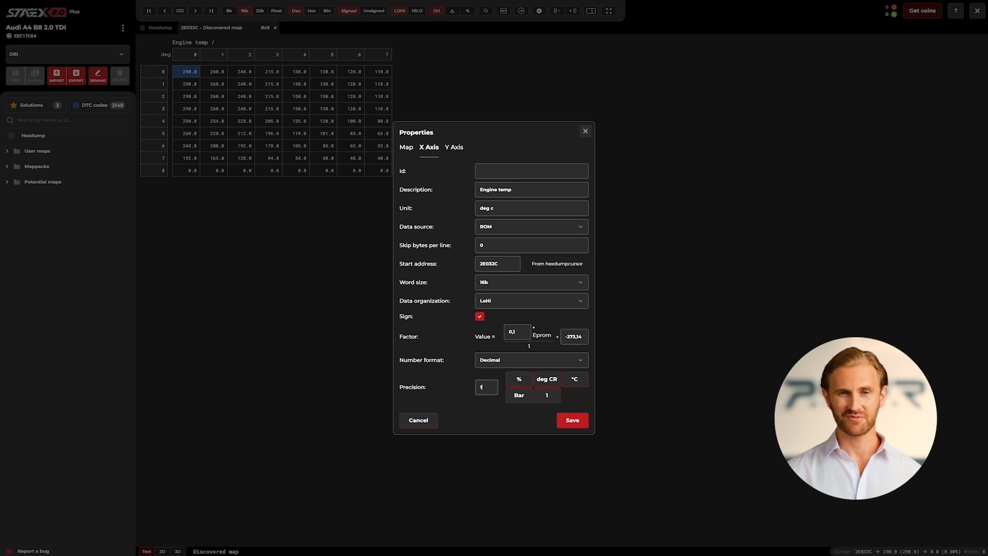
In the Discovered map's properties, describe the Y axis as "Engine speed" and set its unit to "RPM".
left_click(453, 149)
left_click(490, 198)
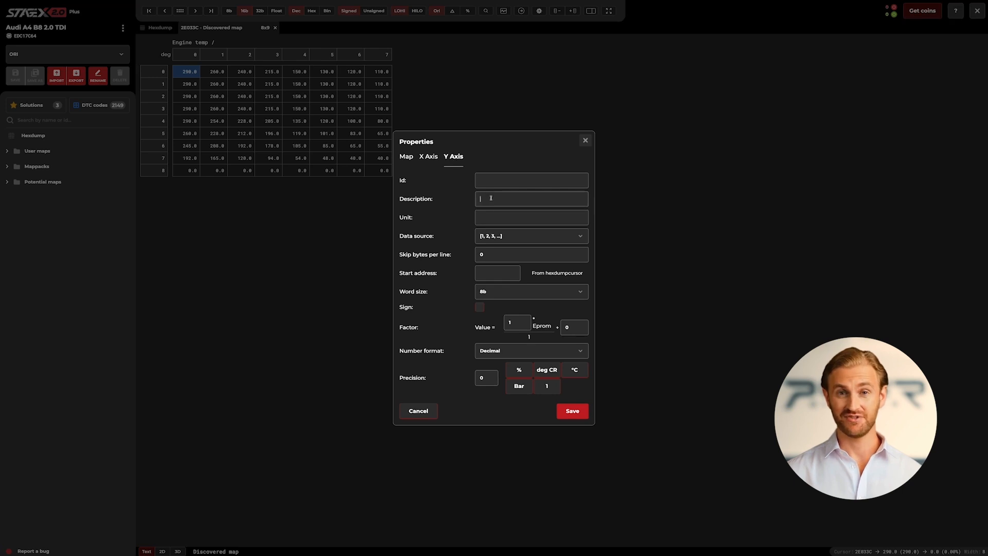
type("Engine speed")
left_click(532, 216)
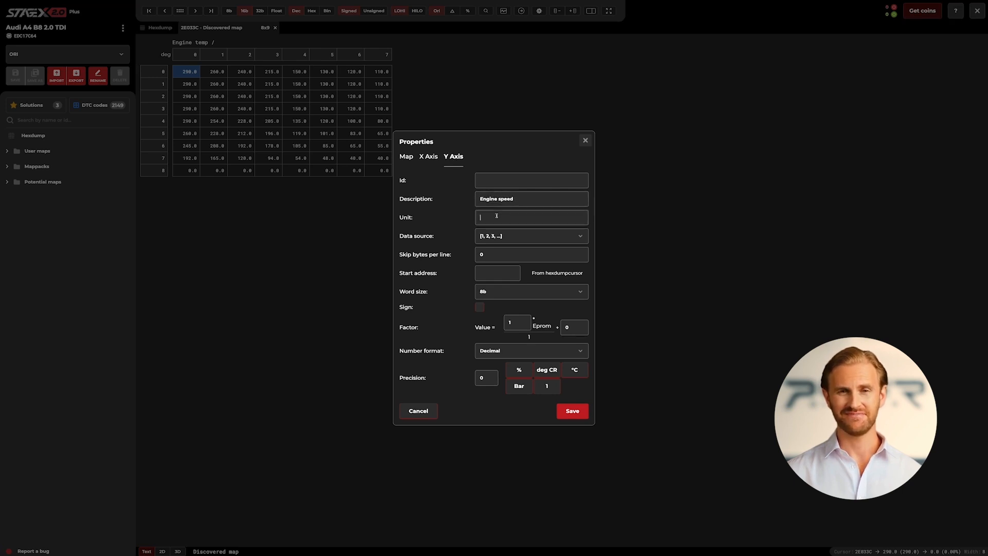
type("RPM")
Set the Y axis data source to ROM with start address 2E031A.
left_click(531, 236)
left_click(494, 268)
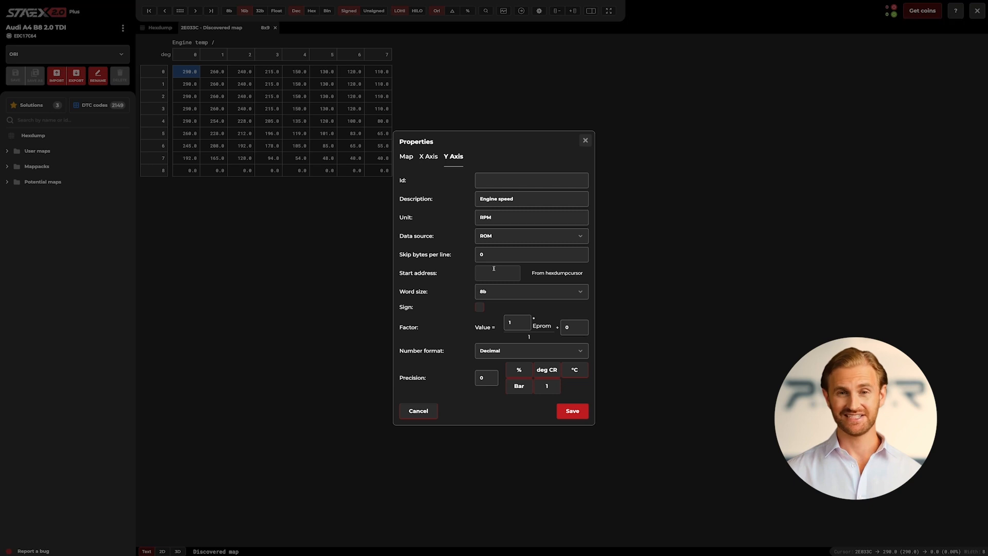
left_click(493, 268)
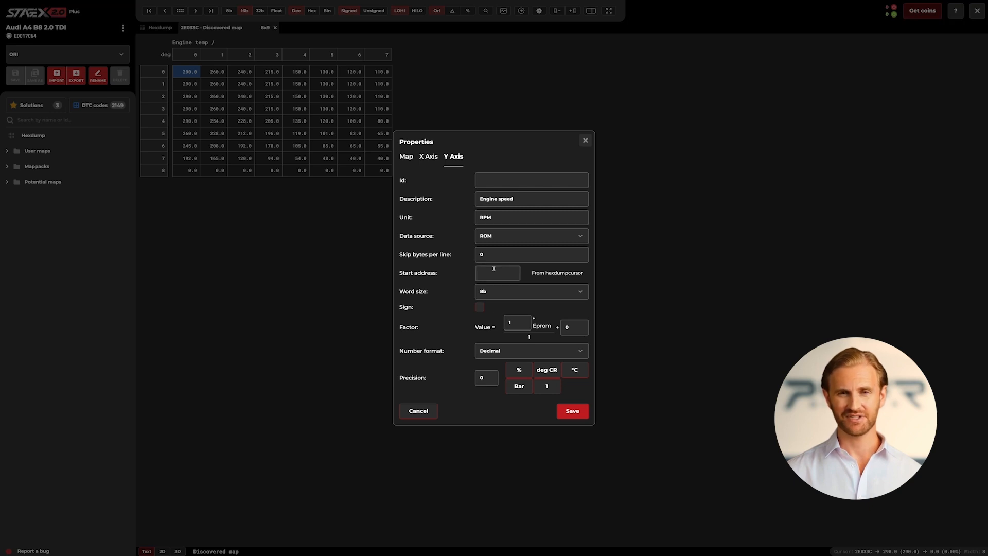
type("2E031")
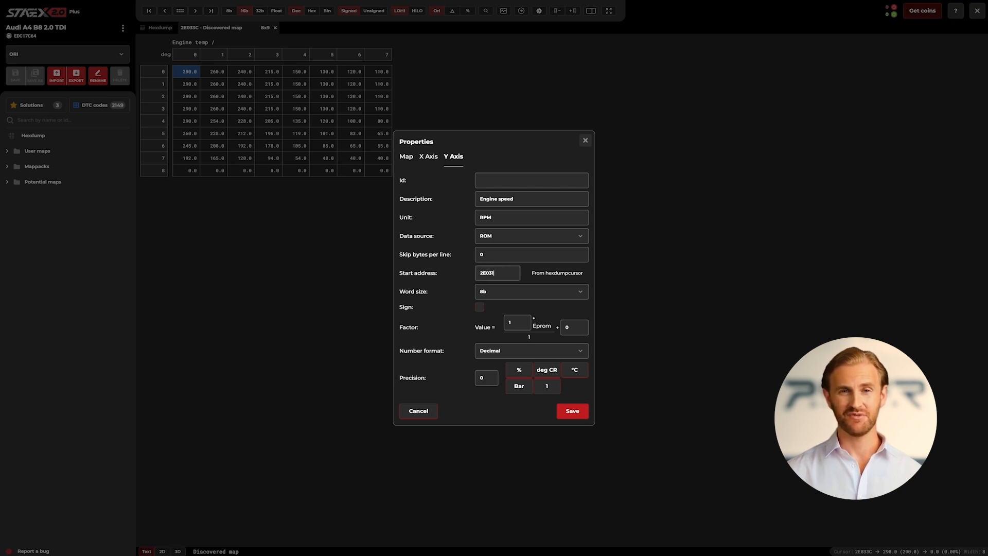
type("A")
Give the Y axis word size 16b, LoHi data organization and factor 0,5, and save the map properties.
left_click(492, 292)
left_click(492, 327)
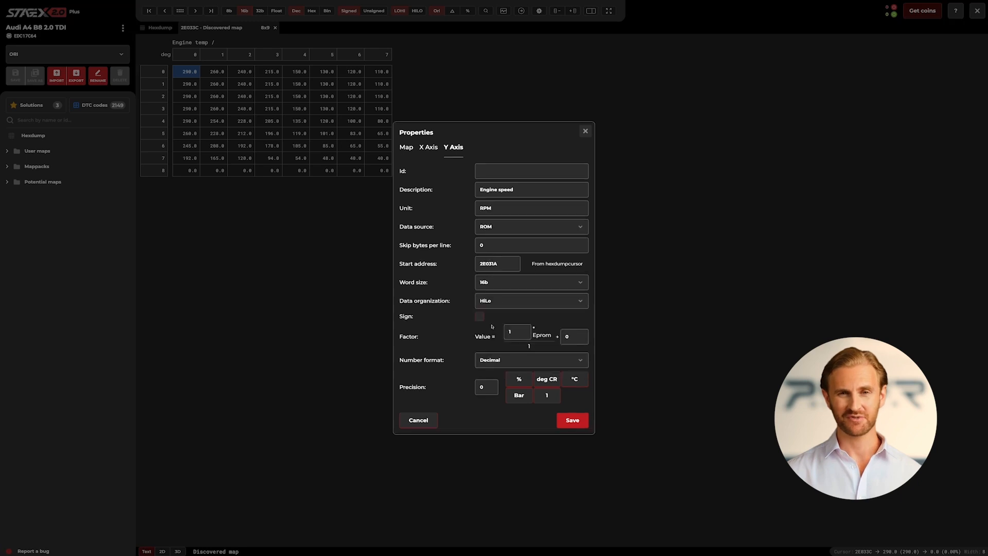
left_click(530, 301)
left_click(487, 322)
double_click(515, 332)
type("0,5")
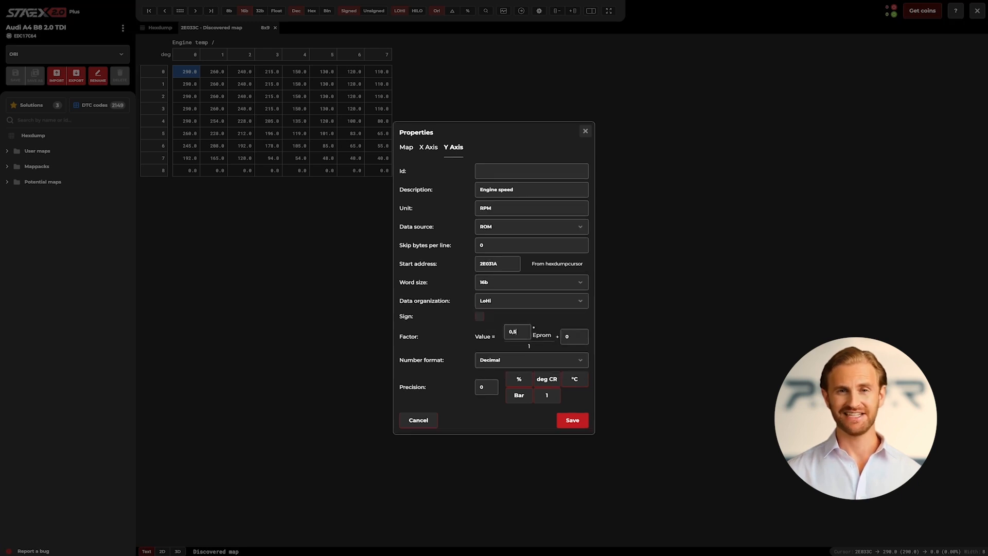
left_click(572, 420)
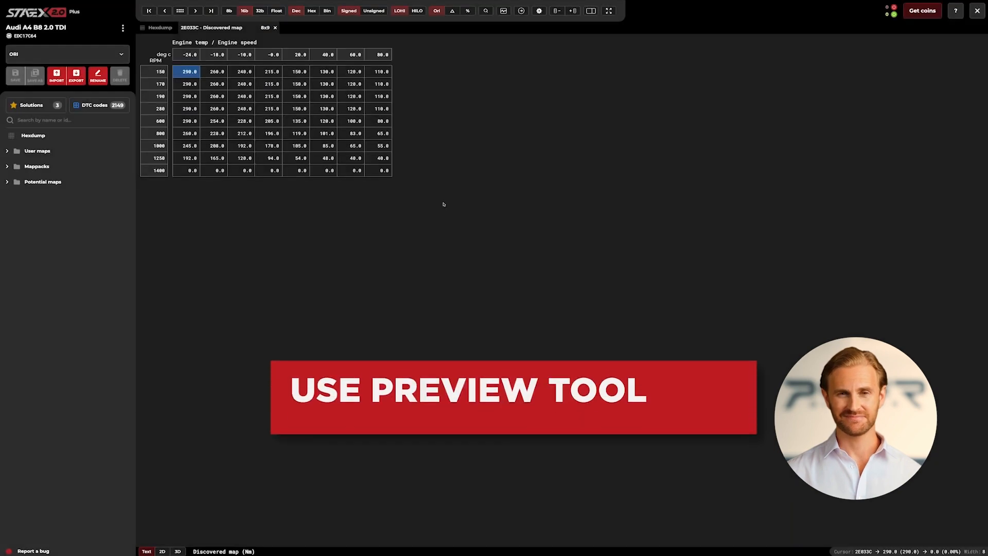
Preview the Rail pressure request map from the user maps with the Preview tool.
left_click(504, 11)
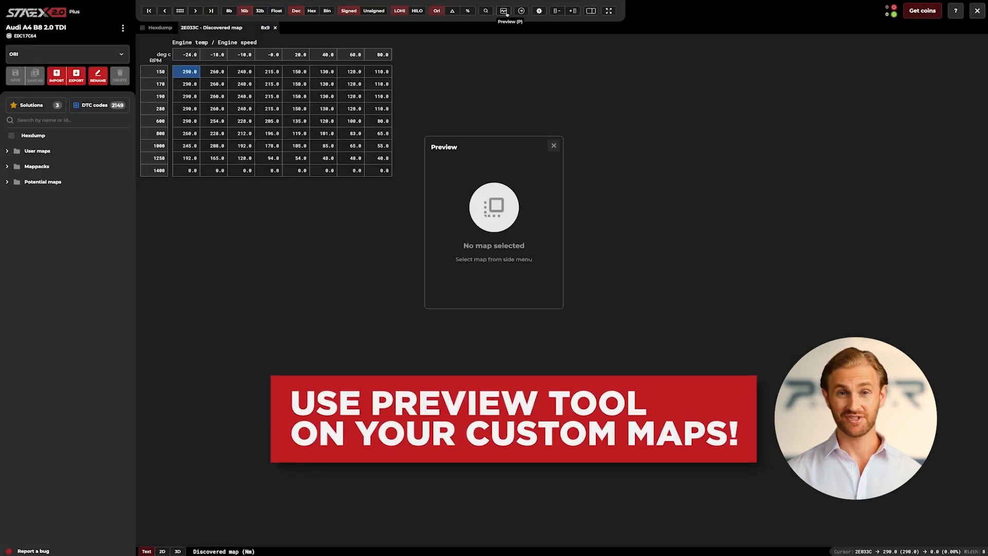
left_click(6, 151)
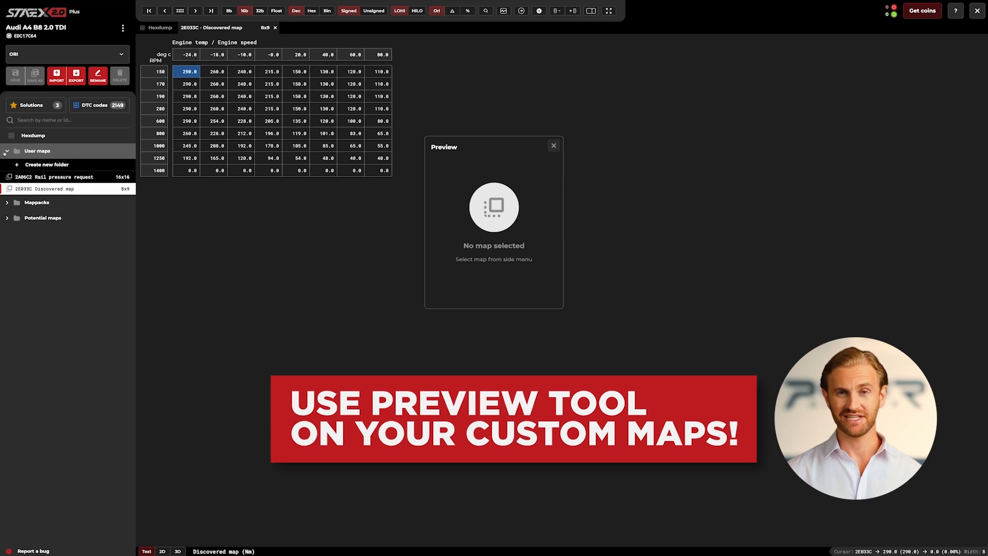
left_click(52, 178)
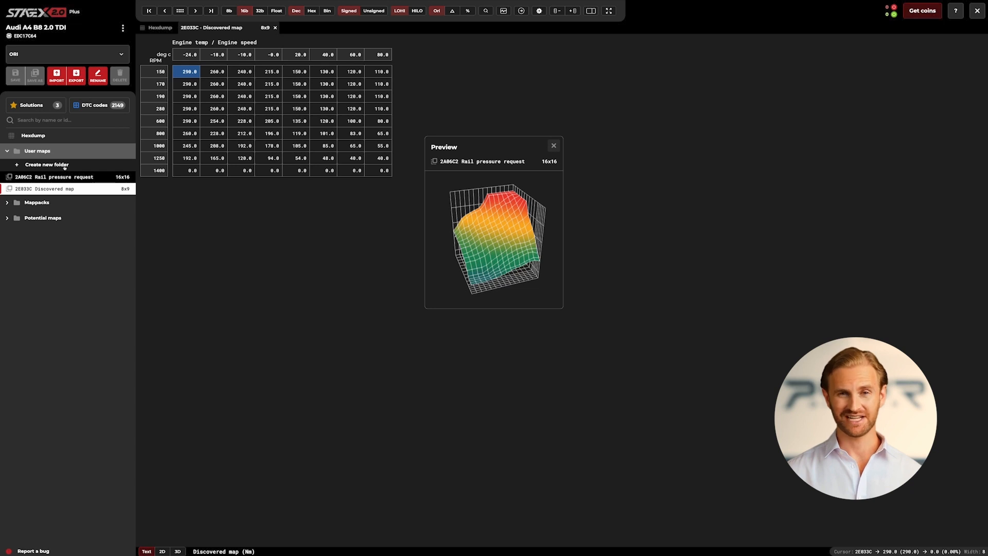
Create a new folder named "My new maps" under the user maps.
left_click(64, 166)
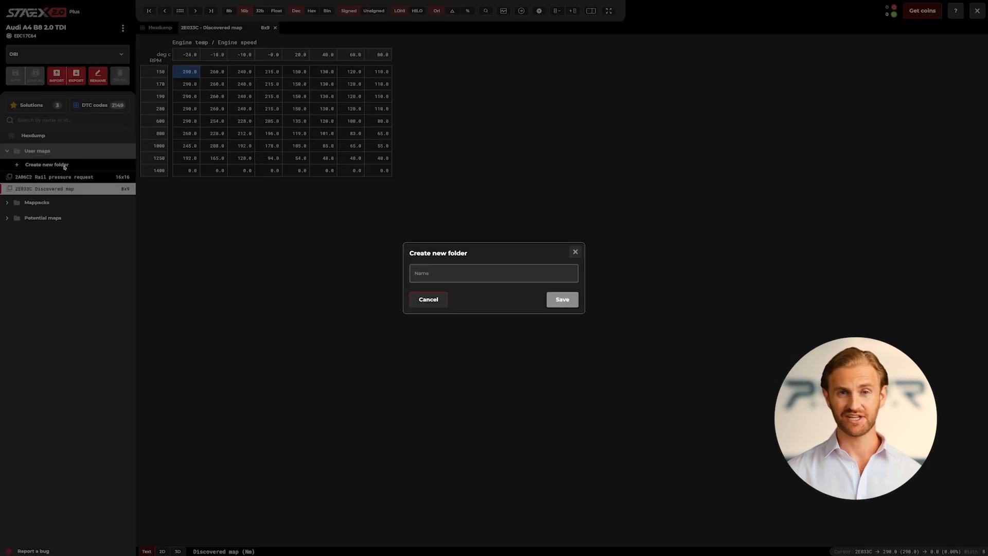
type("My new maps")
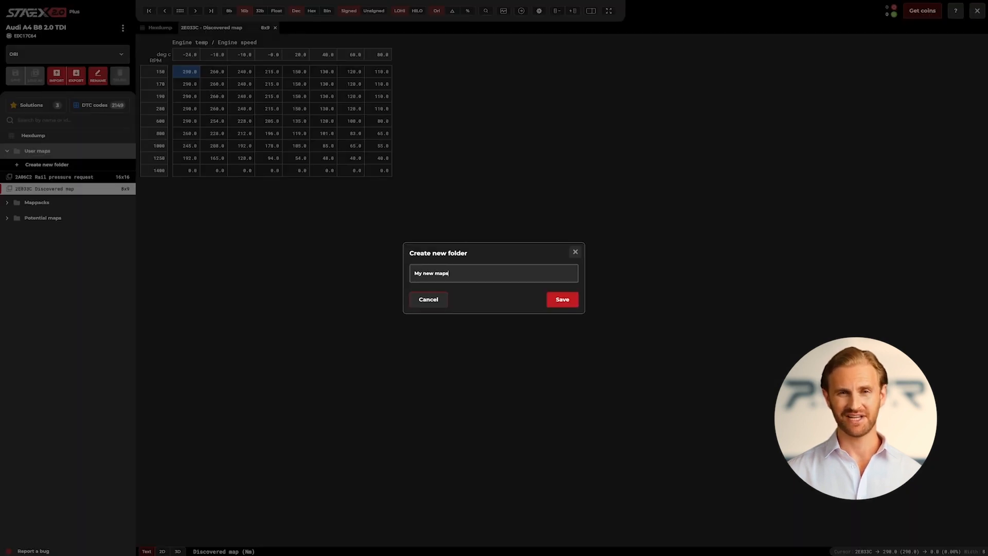
left_click(556, 303)
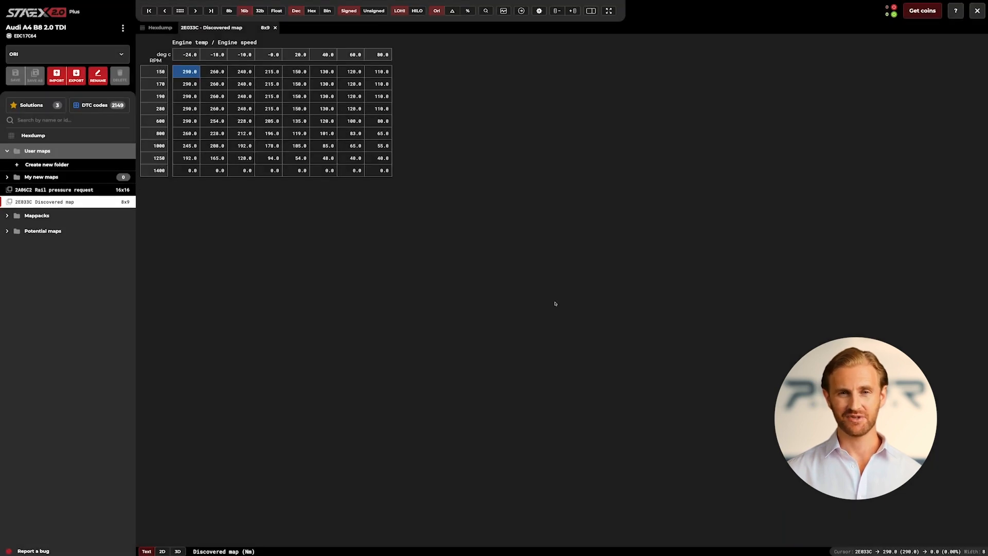
Move the Rail pressure request map into the "My new maps" folder.
right_click(120, 191)
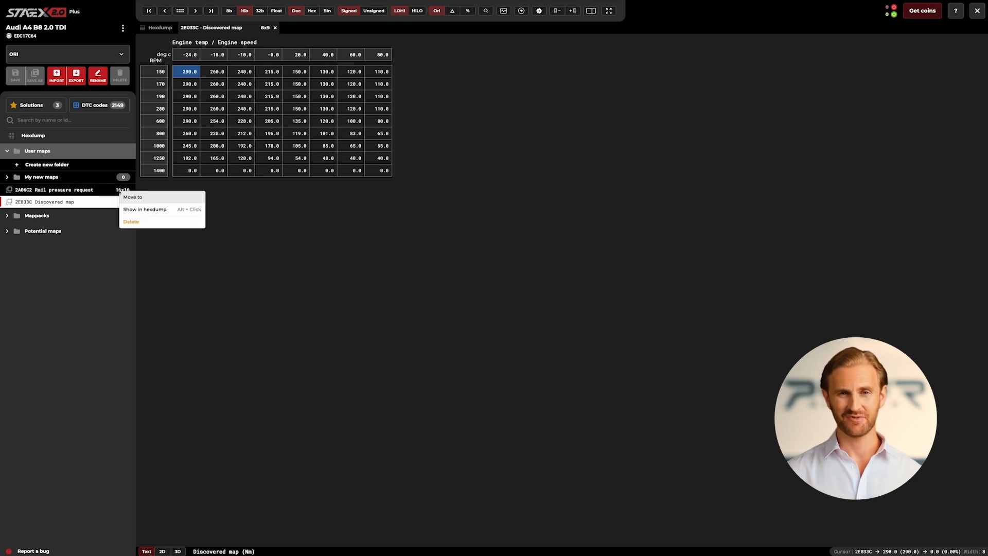
left_click(155, 205)
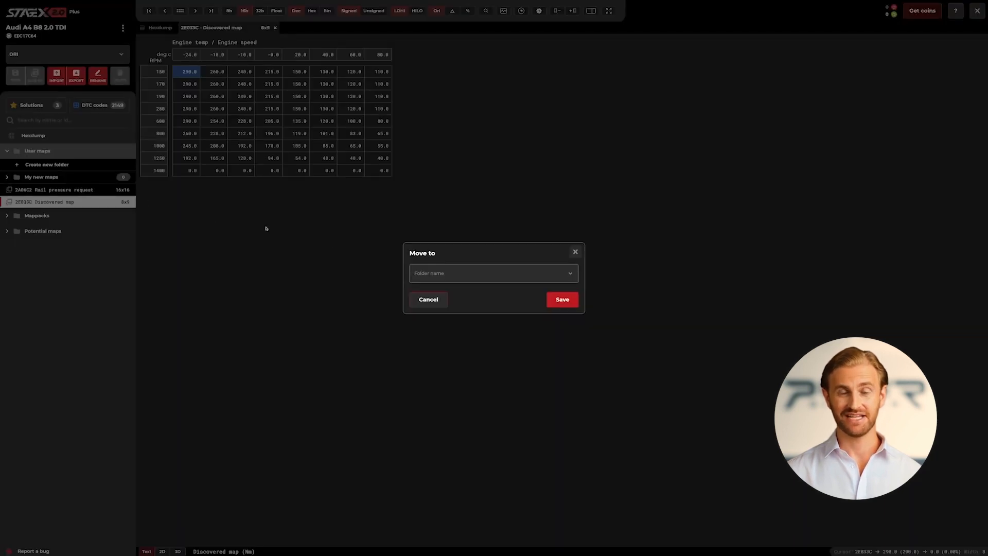
left_click(420, 270)
left_click(428, 292)
left_click(553, 302)
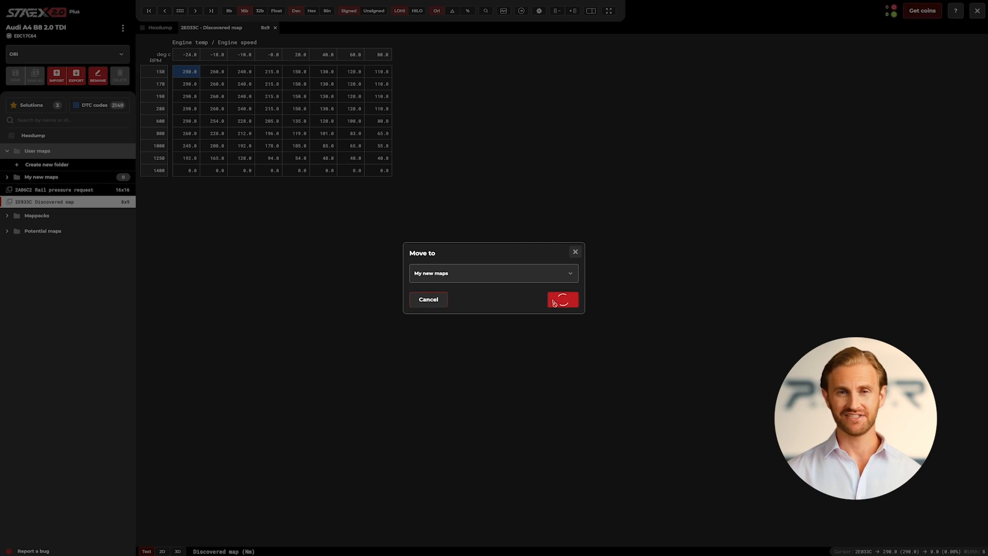
Move the Discovered map into the "My new maps" folder.
right_click(106, 191)
left_click(141, 204)
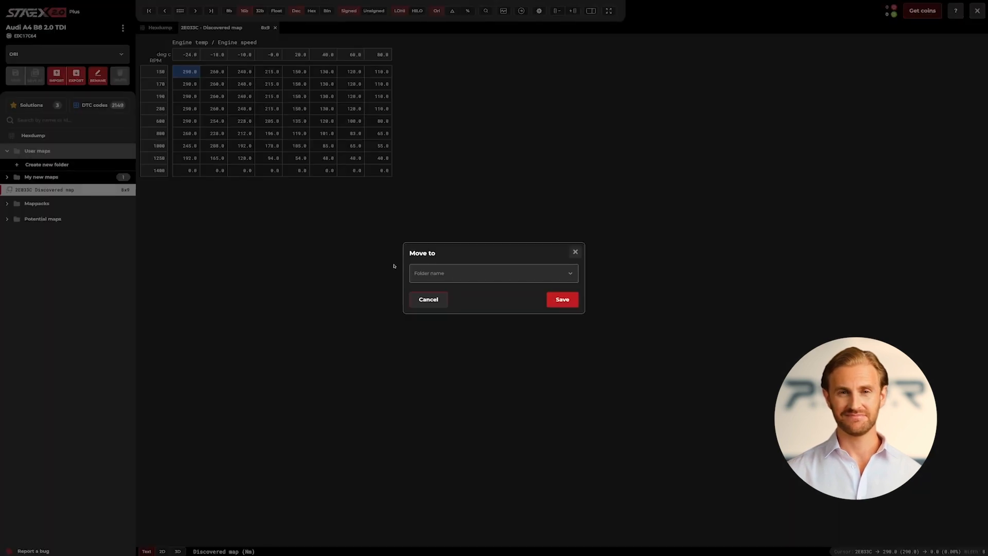
left_click(420, 272)
left_click(428, 293)
left_click(556, 302)
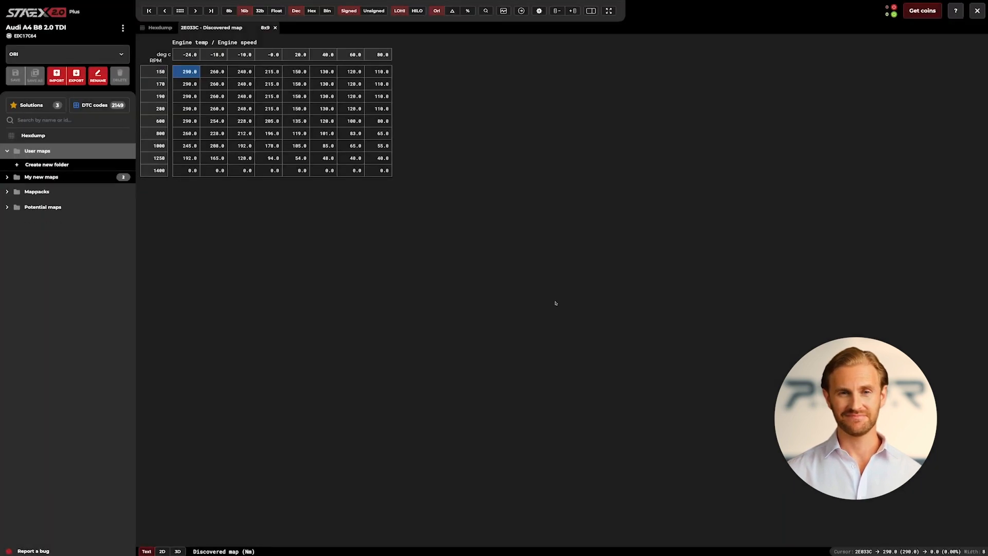
Expand the user maps and the "My new maps" folder to check which maps it contains.
left_click(8, 178)
left_click(8, 178)
left_click(7, 152)
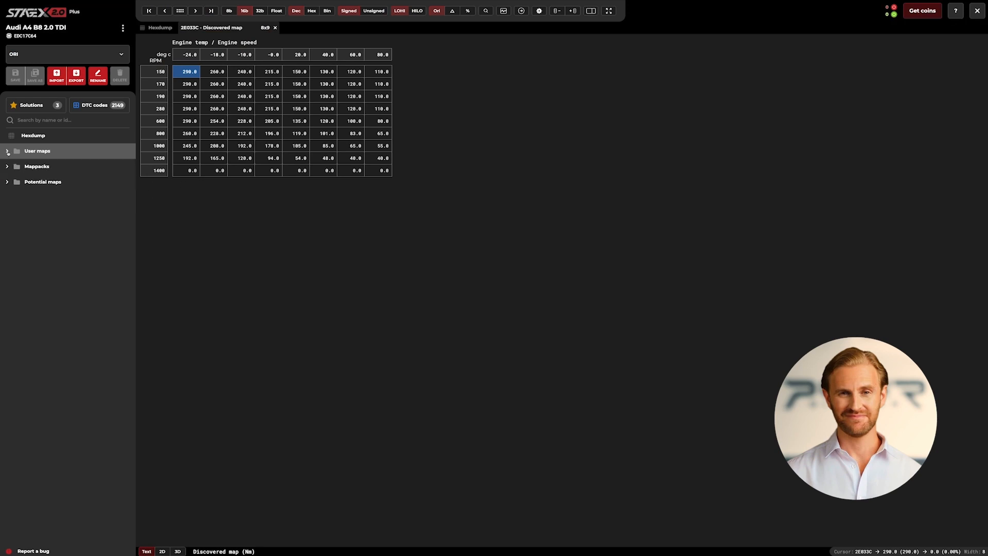
left_click(7, 152)
left_click(7, 179)
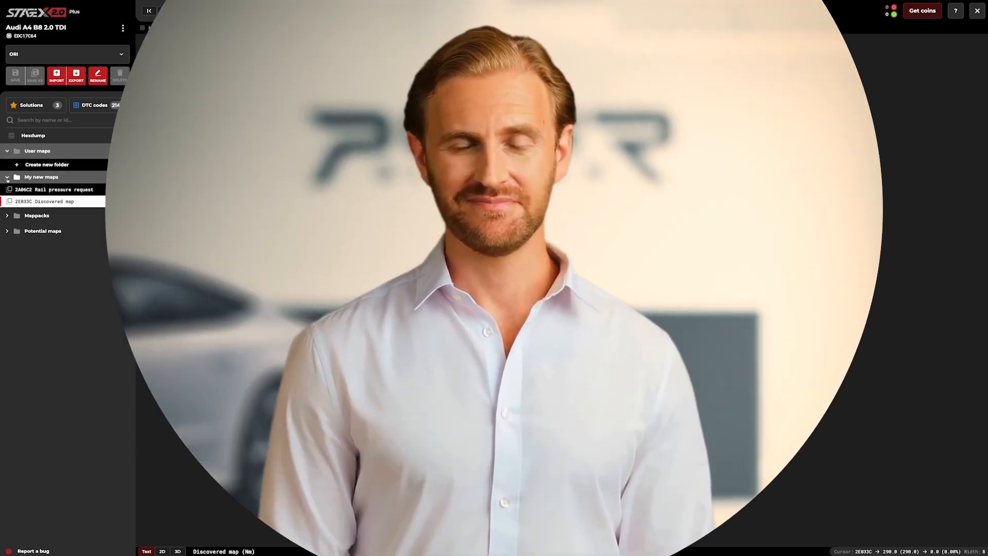